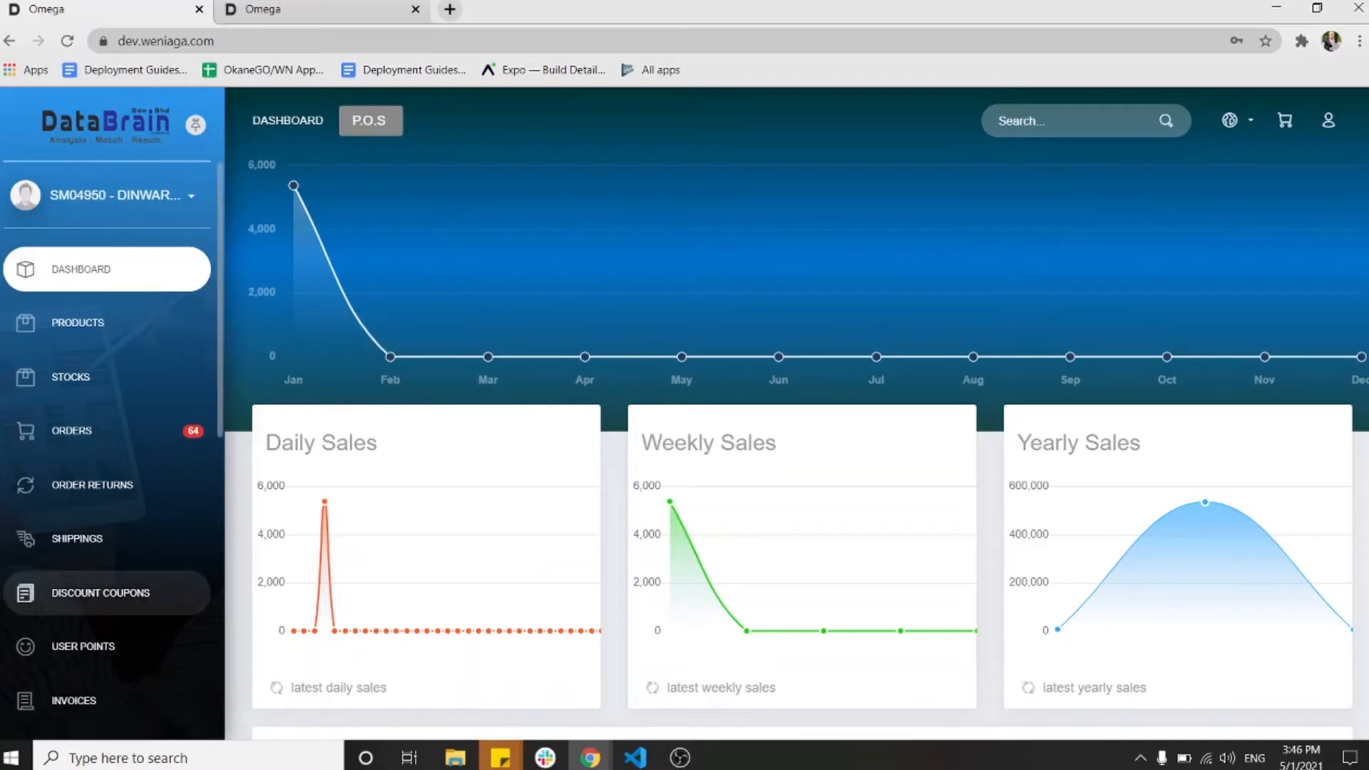
Step: Open the product list and start editing the product GUCCI 808 - BLACK
mouse_move(819, 626)
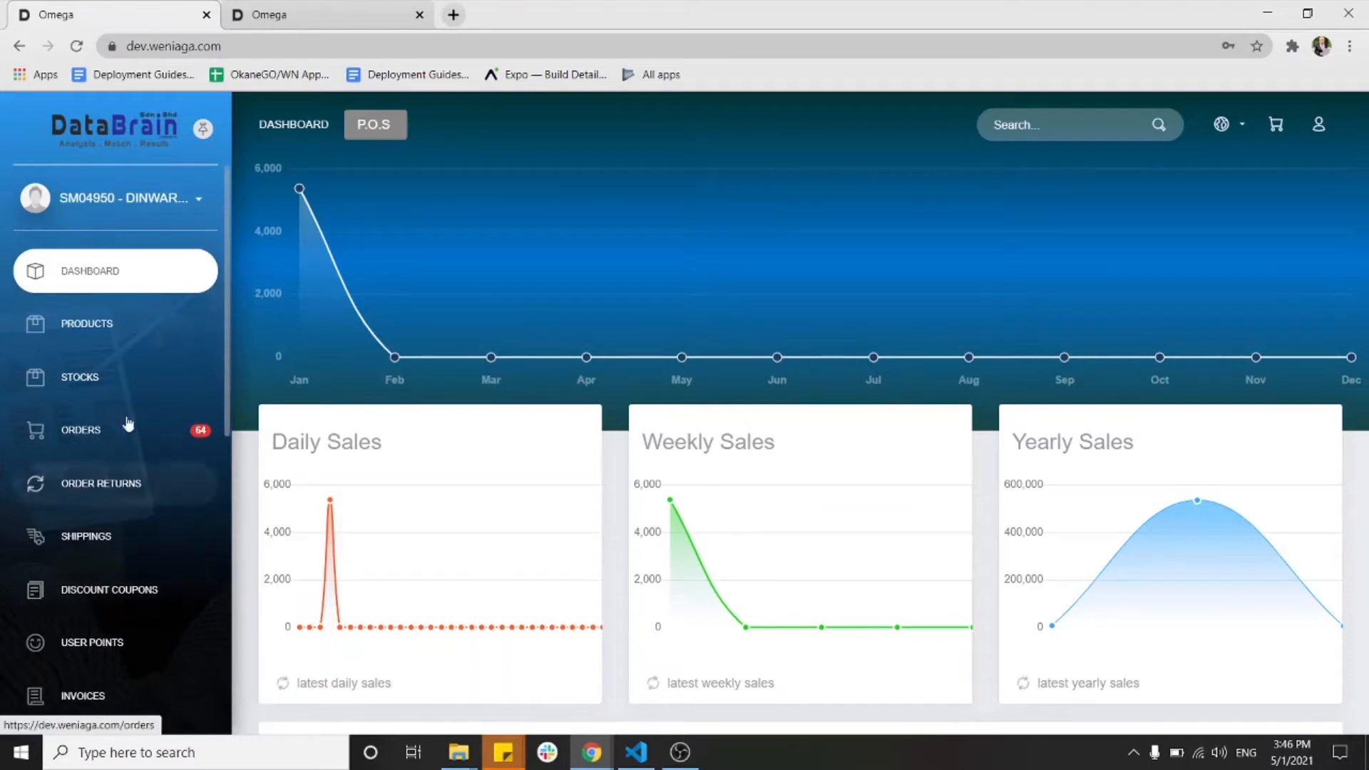
left_click(83, 337)
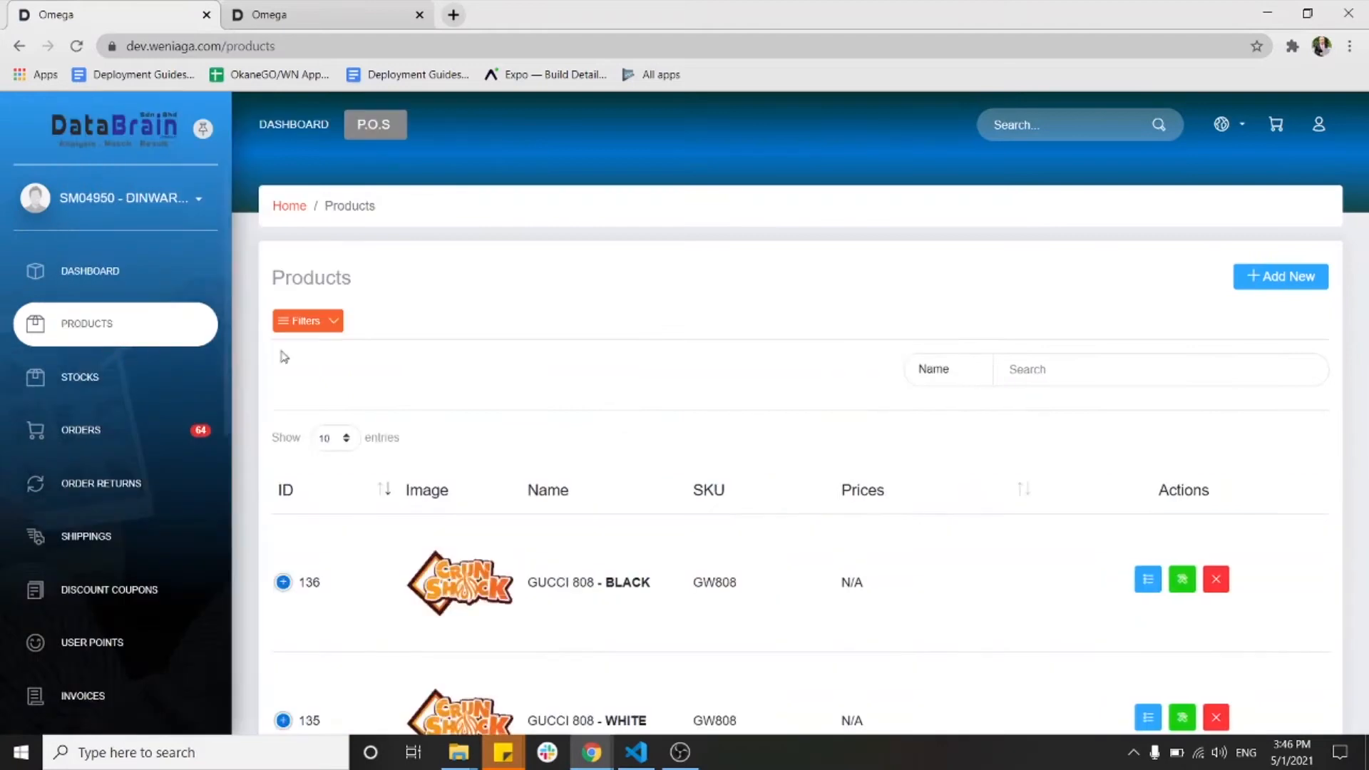
scroll(666, 464, "down", 3)
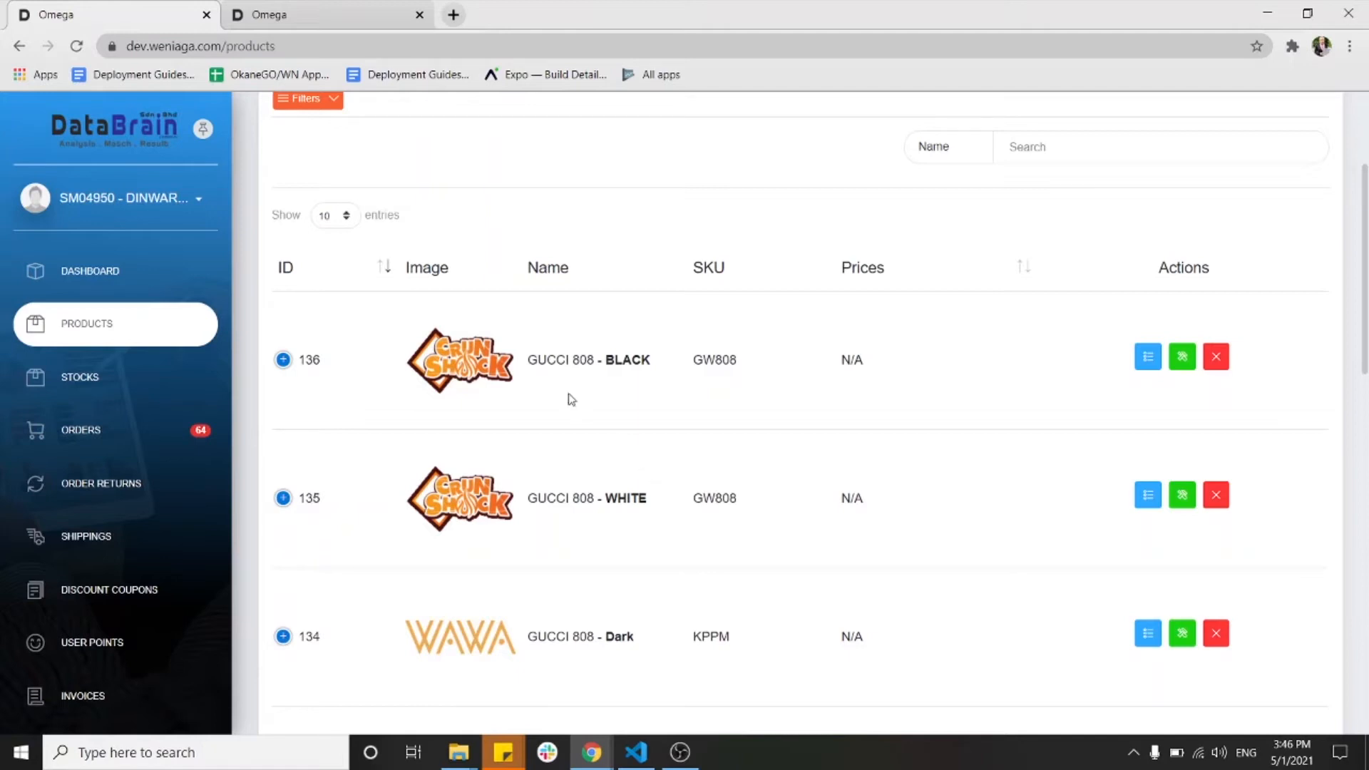
left_click_drag(528, 359, 590, 359)
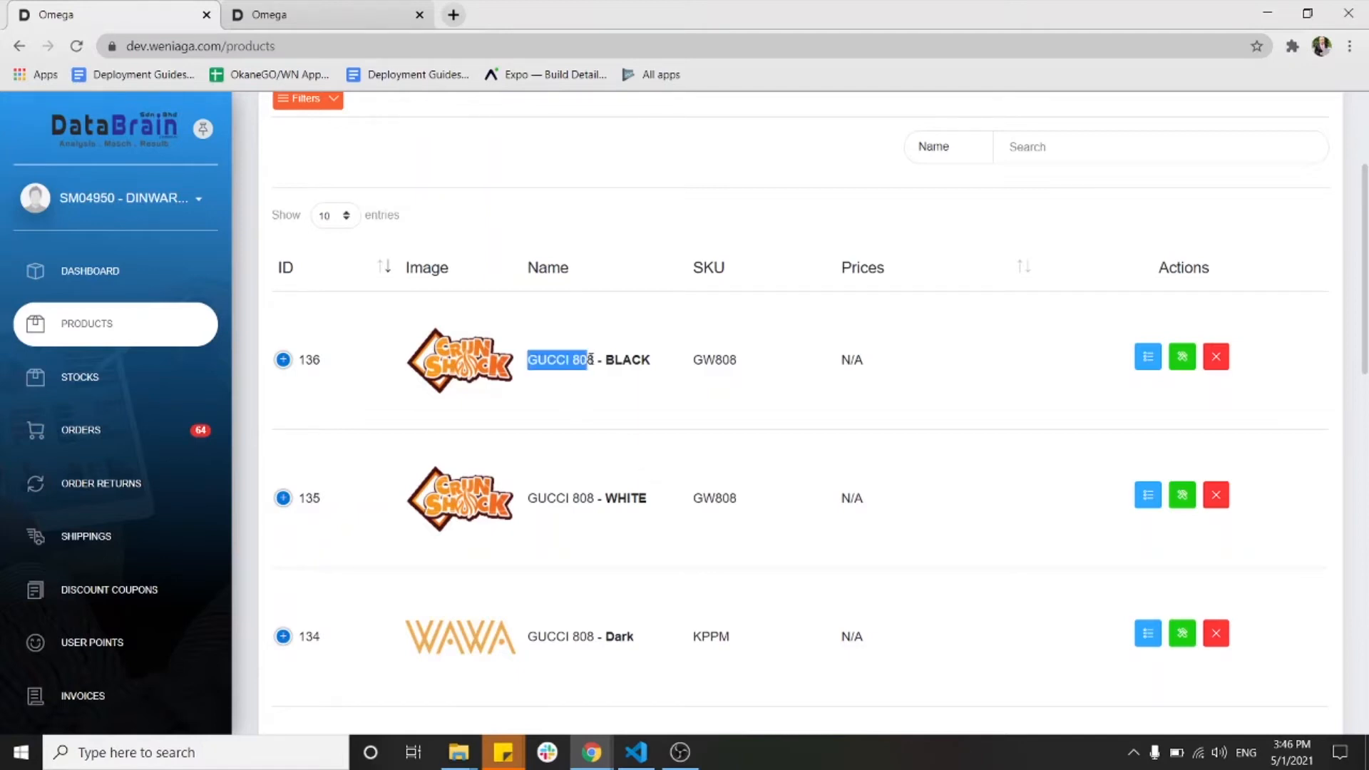
left_click(1192, 365)
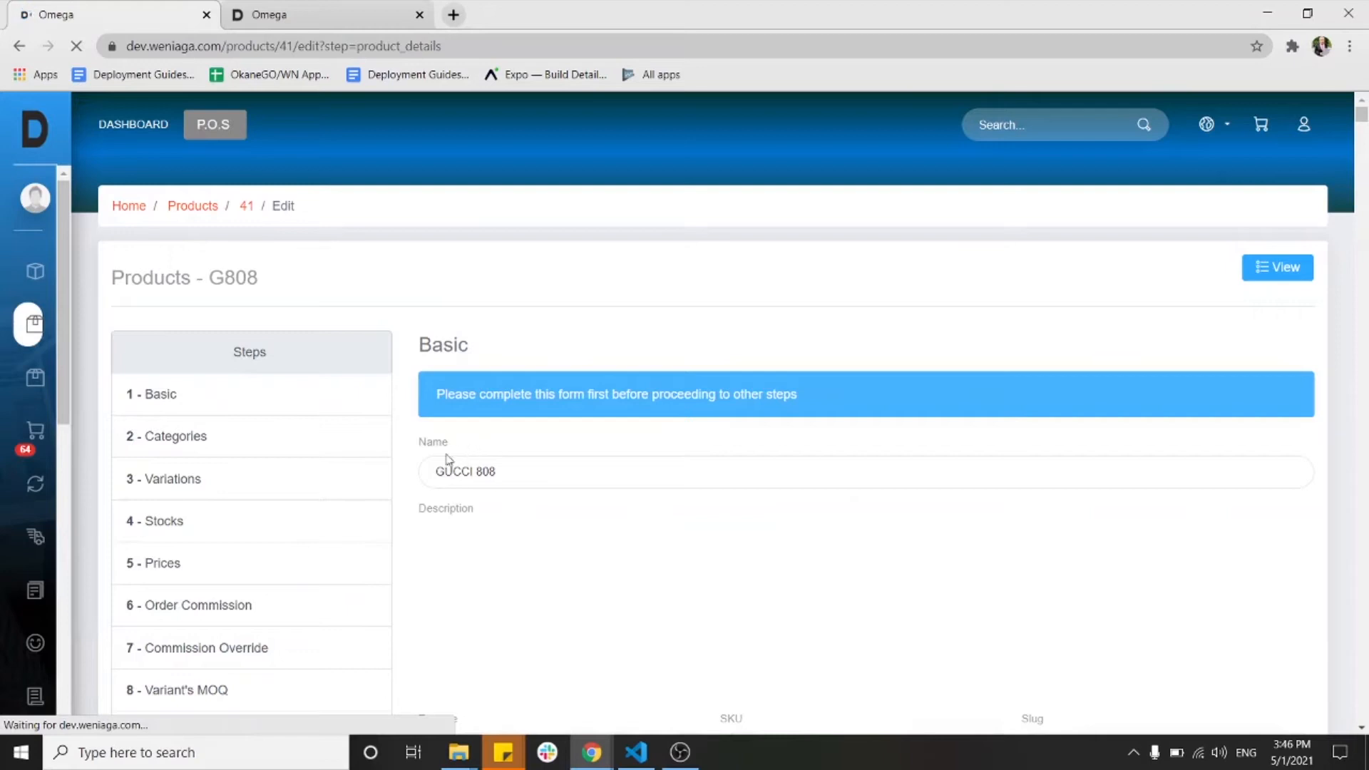
Step: Open the product's Variant's MOQ settings and change the MOQ mode to Variant MOQ, saving the mode
left_click(383, 477)
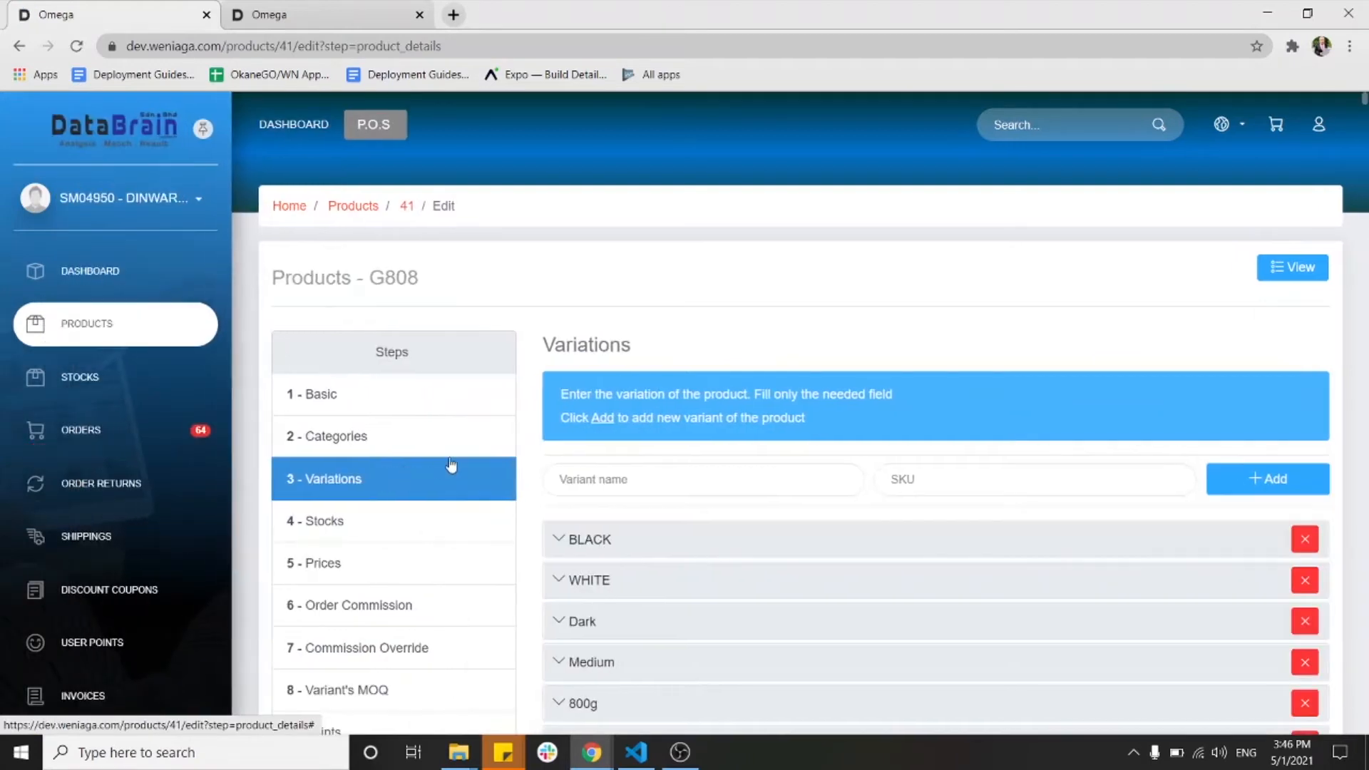
scroll(449, 463, "down", 3)
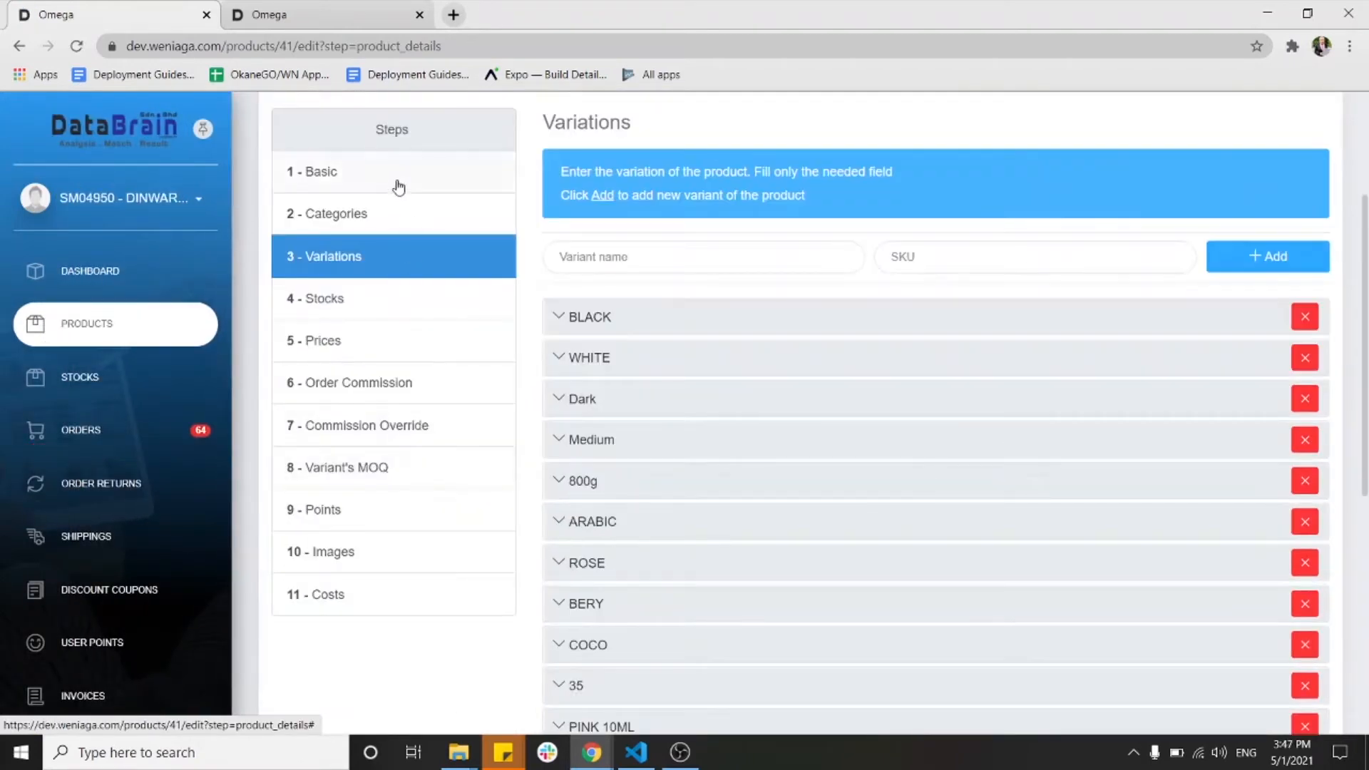
left_click(396, 475)
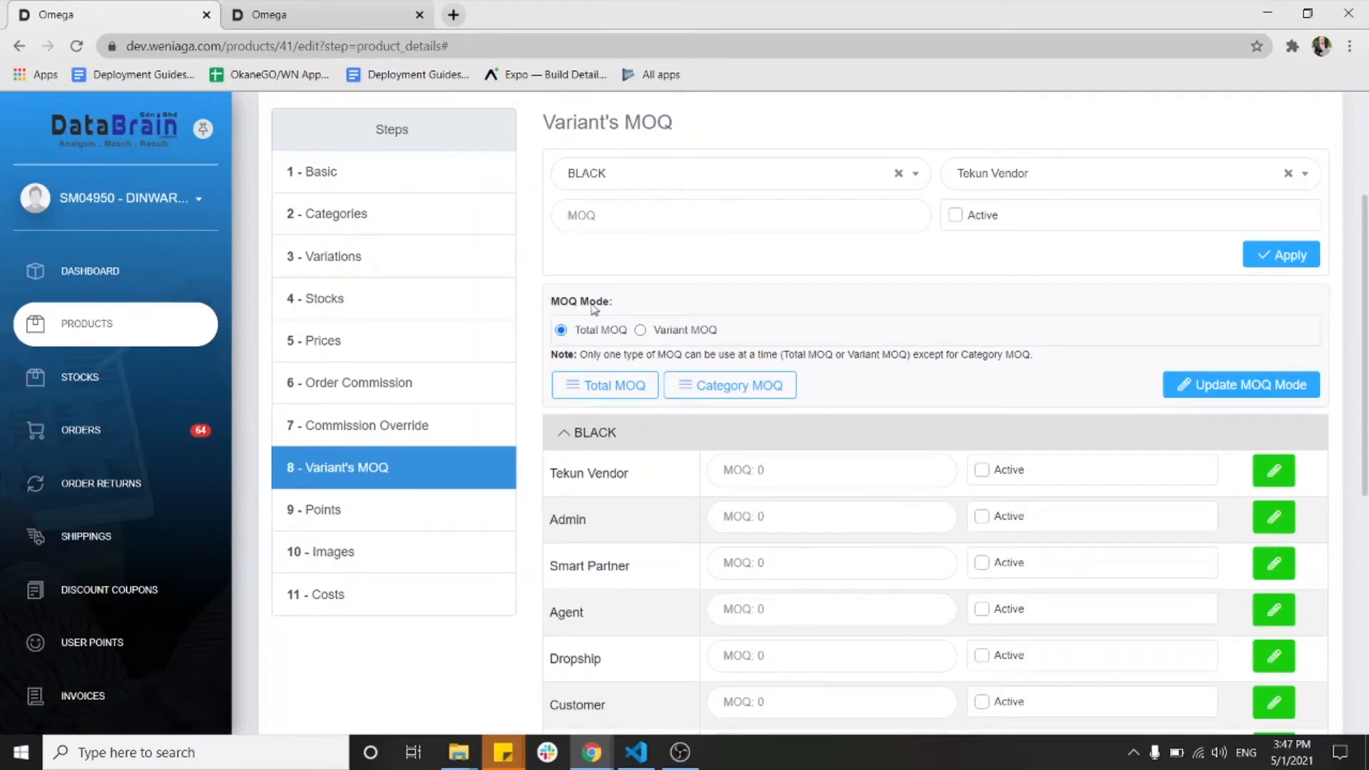
left_click(640, 330)
left_click(1221, 386)
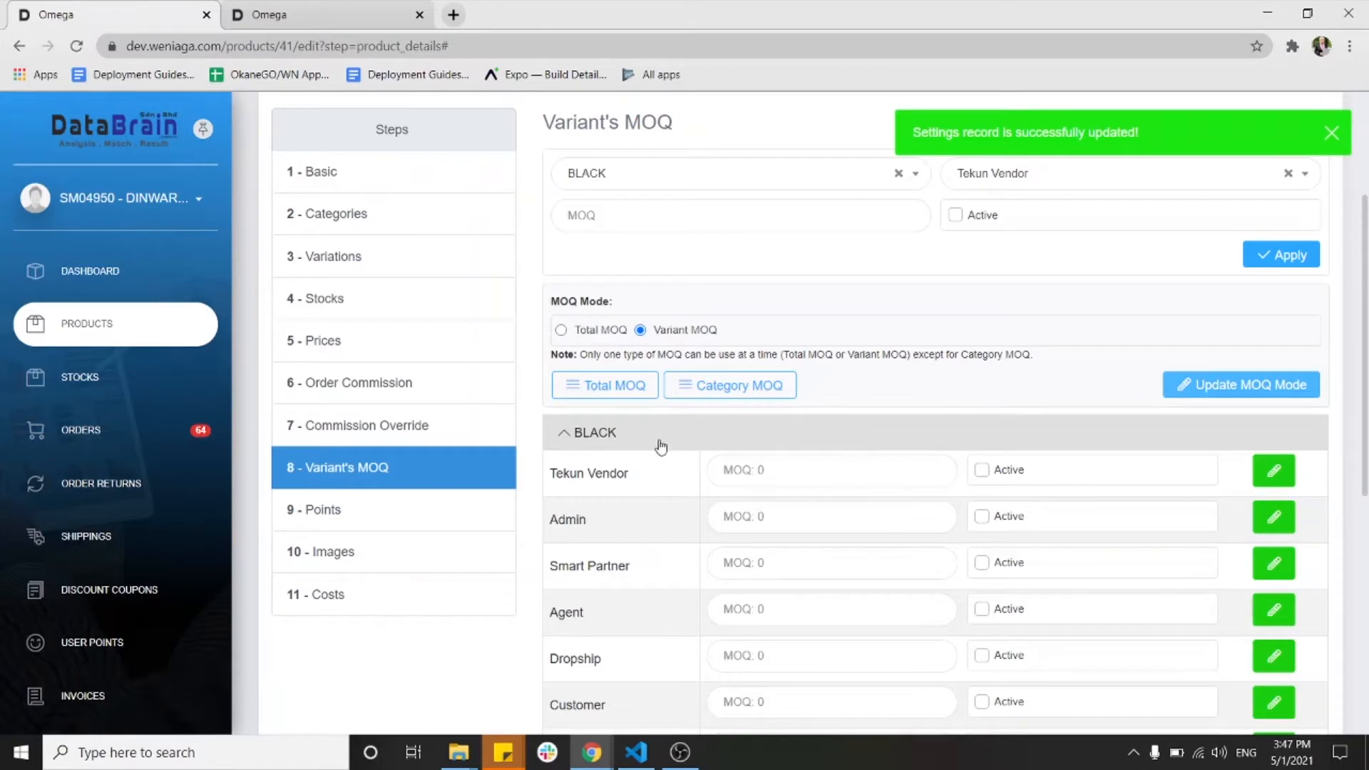
Step: Collapse the MOQ sections of the BLACK, WHITE, Dark, Medium, 800g, ARABIC and ROSE variants
scroll(661, 447, "down", 2)
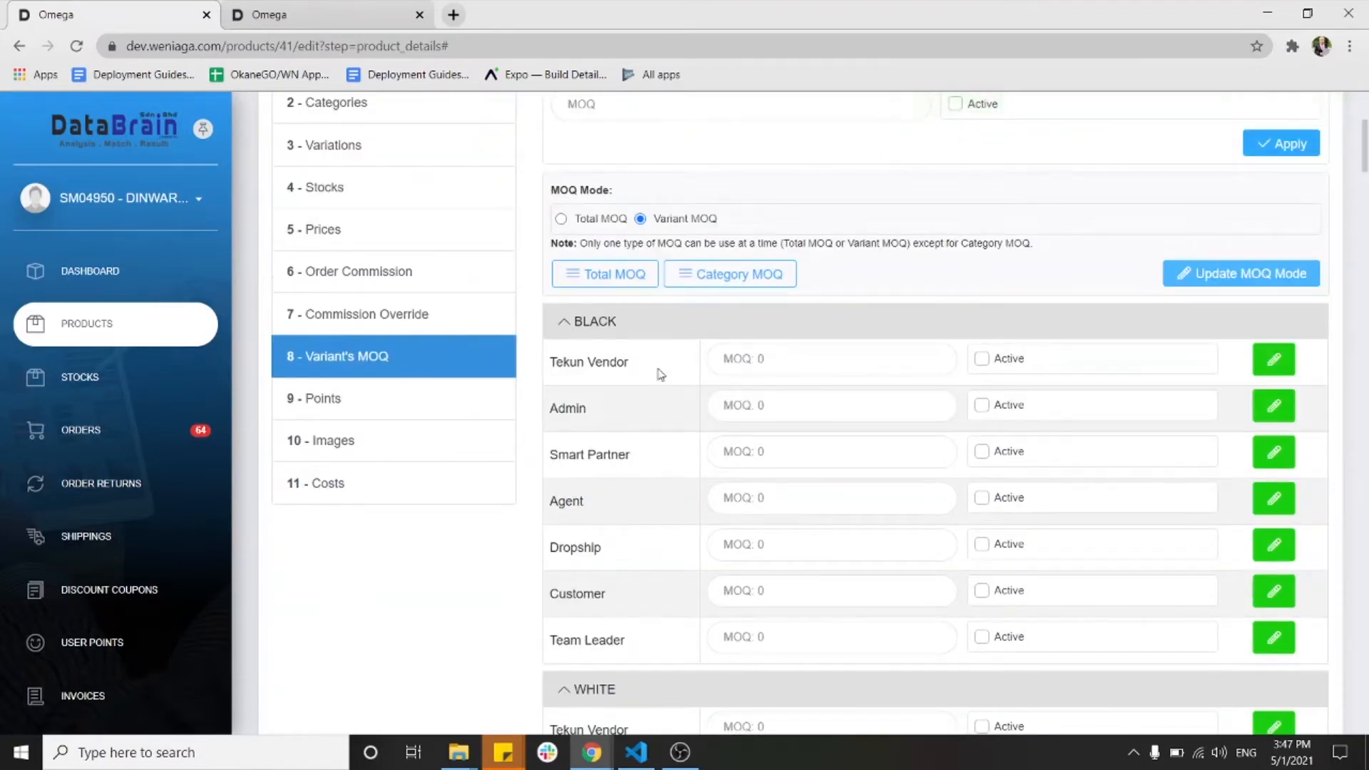
left_click(550, 317)
scroll(561, 328, "down", 2)
left_click(560, 262)
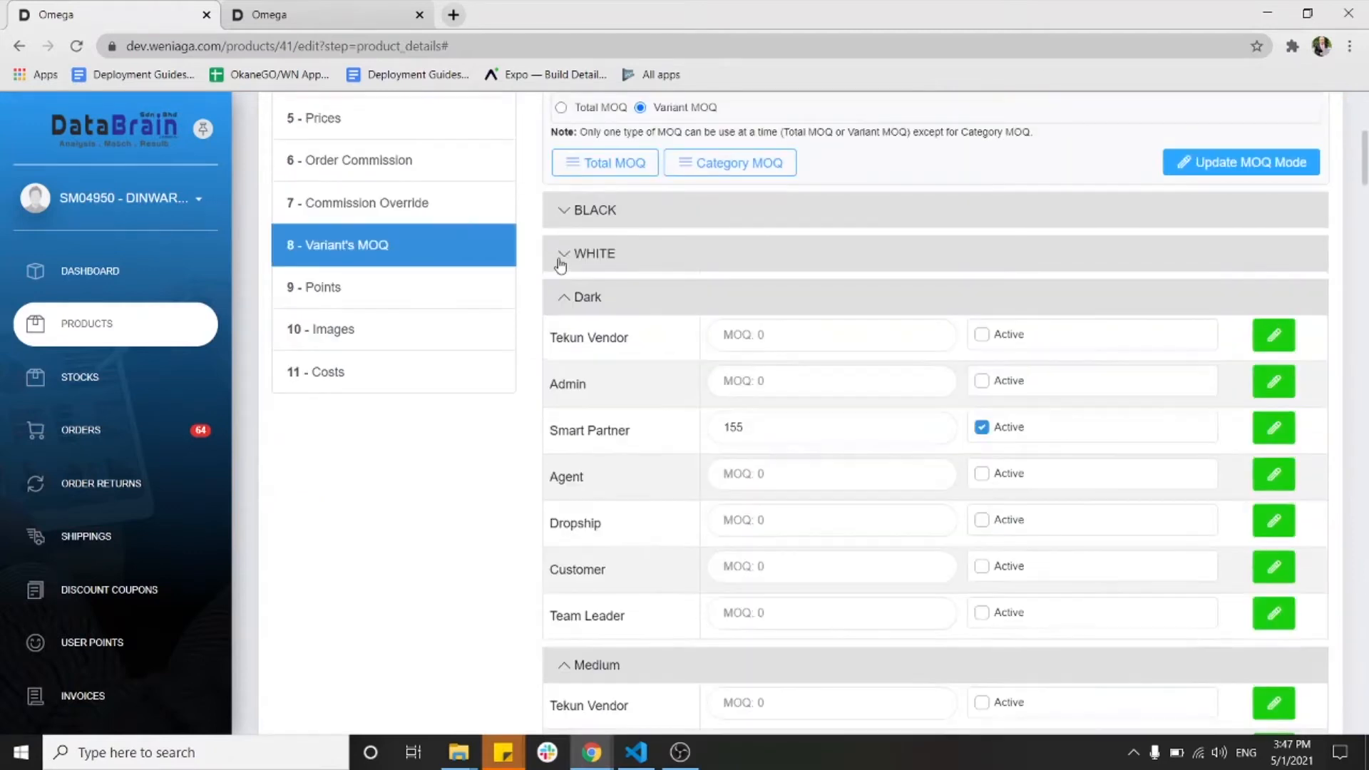
left_click(563, 311)
left_click(560, 349)
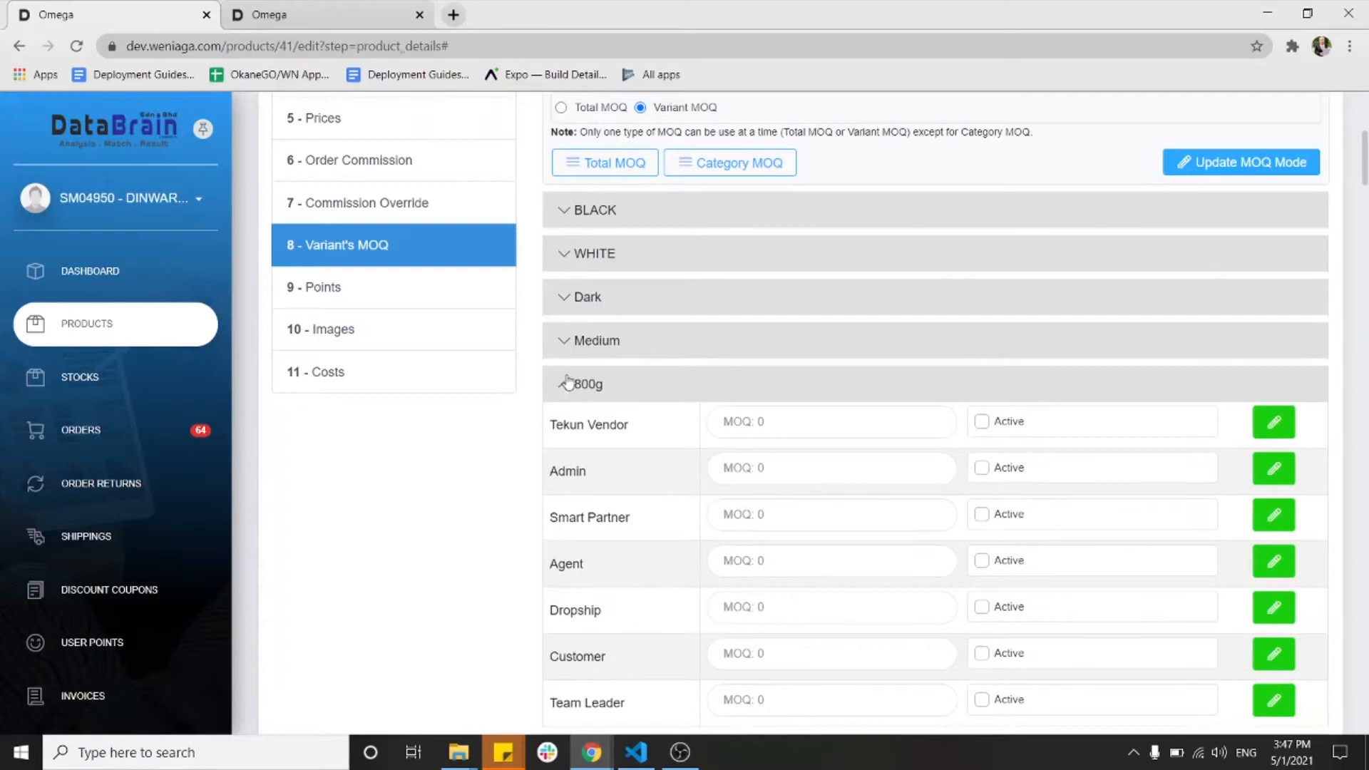
left_click(567, 385)
scroll(570, 396, "down", 2)
scroll(570, 396, "down", 2)
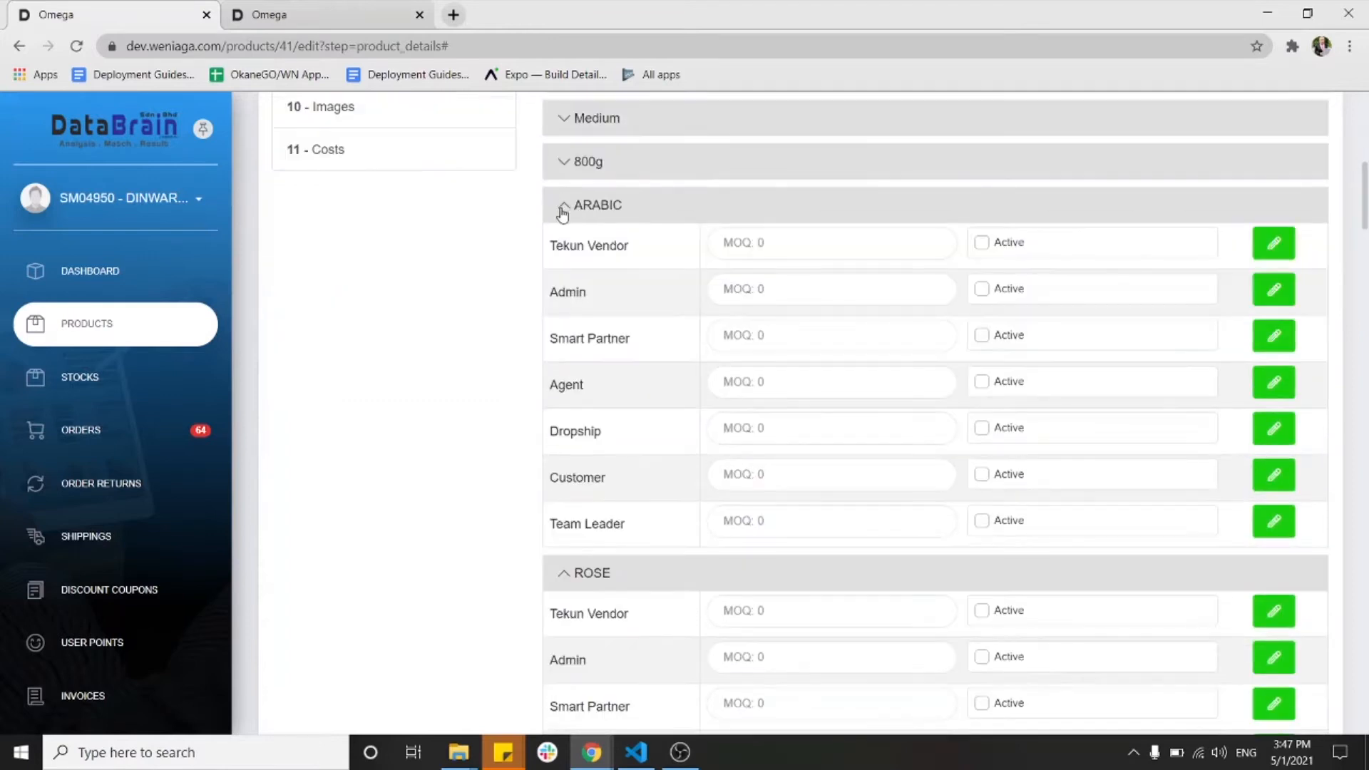
left_click(560, 207)
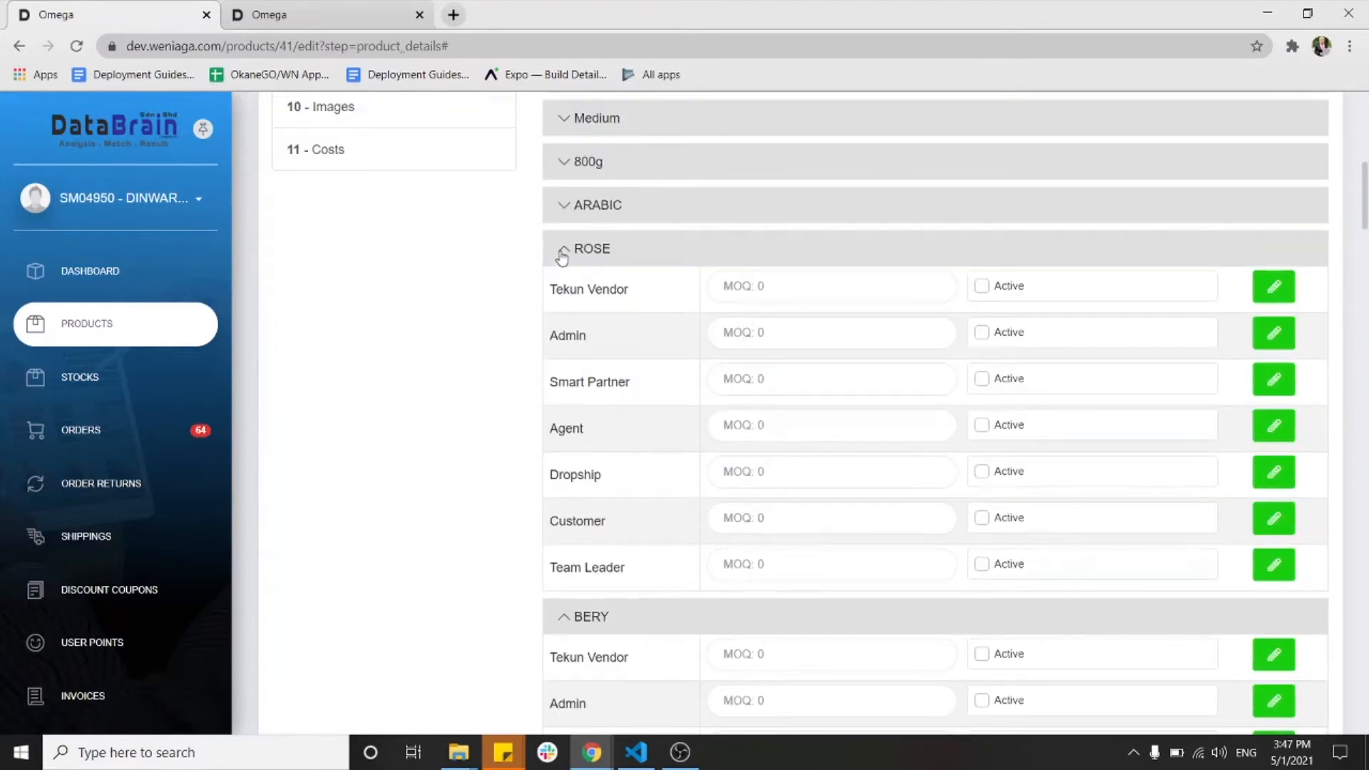
left_click(559, 254)
Step: Set the Smart Partner MOQ of the BERY variant to 120, make it active and save the record
left_click(567, 296)
left_click(568, 298)
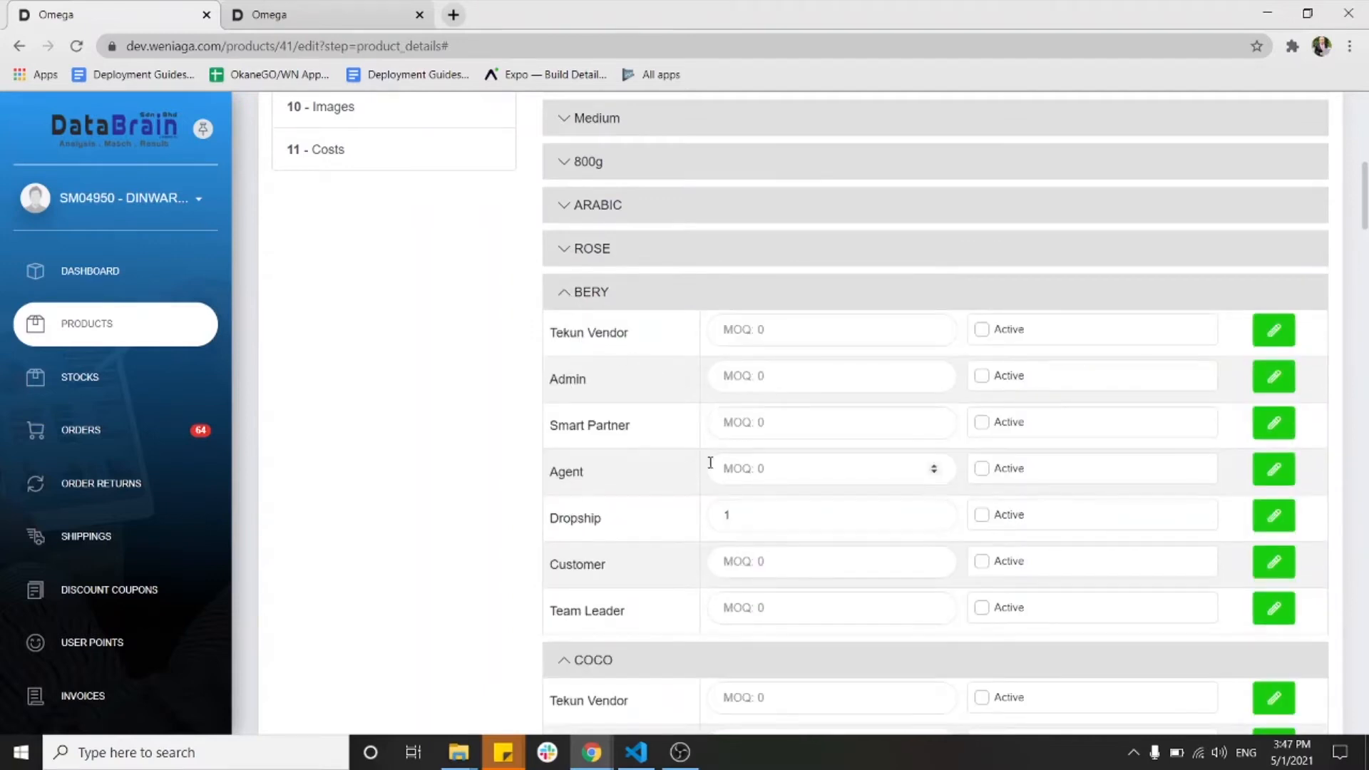
double_click(573, 297)
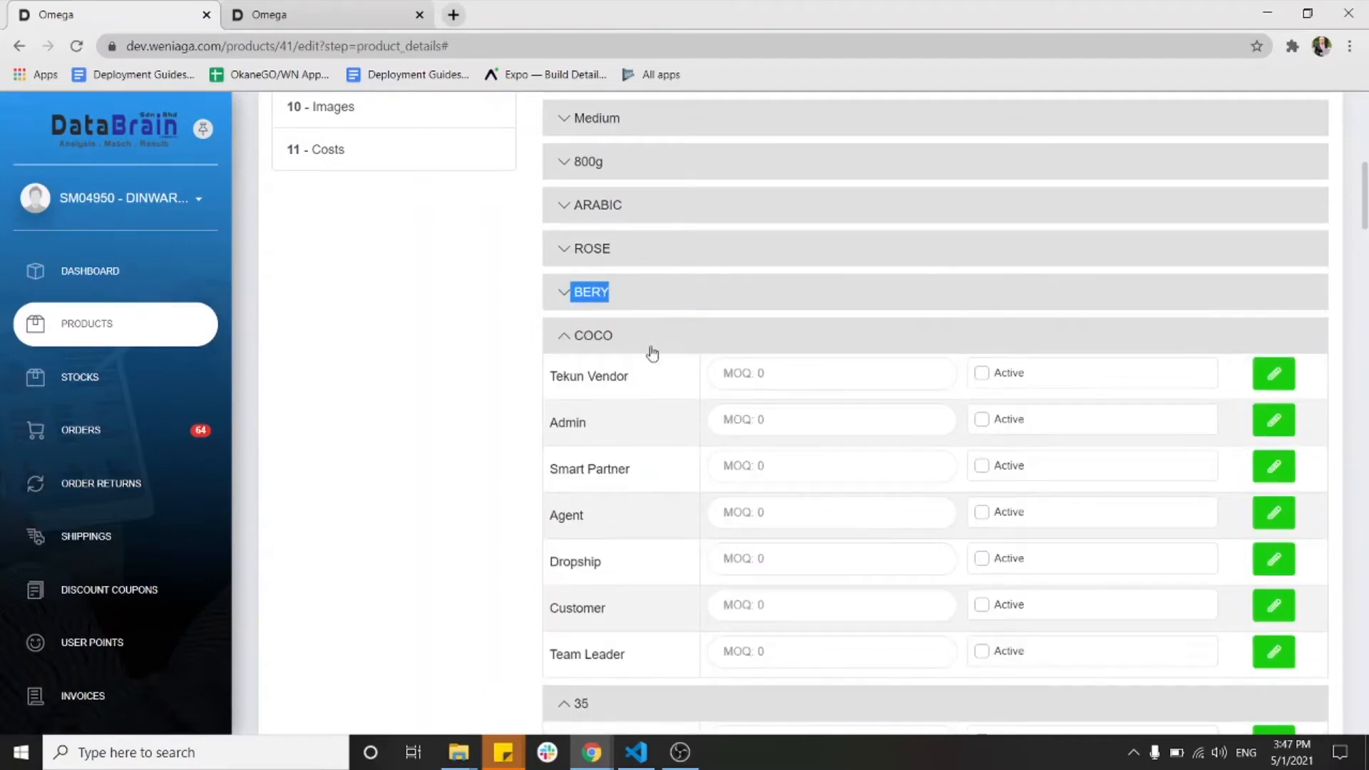
left_click(568, 298)
scroll(598, 317, "down", 2)
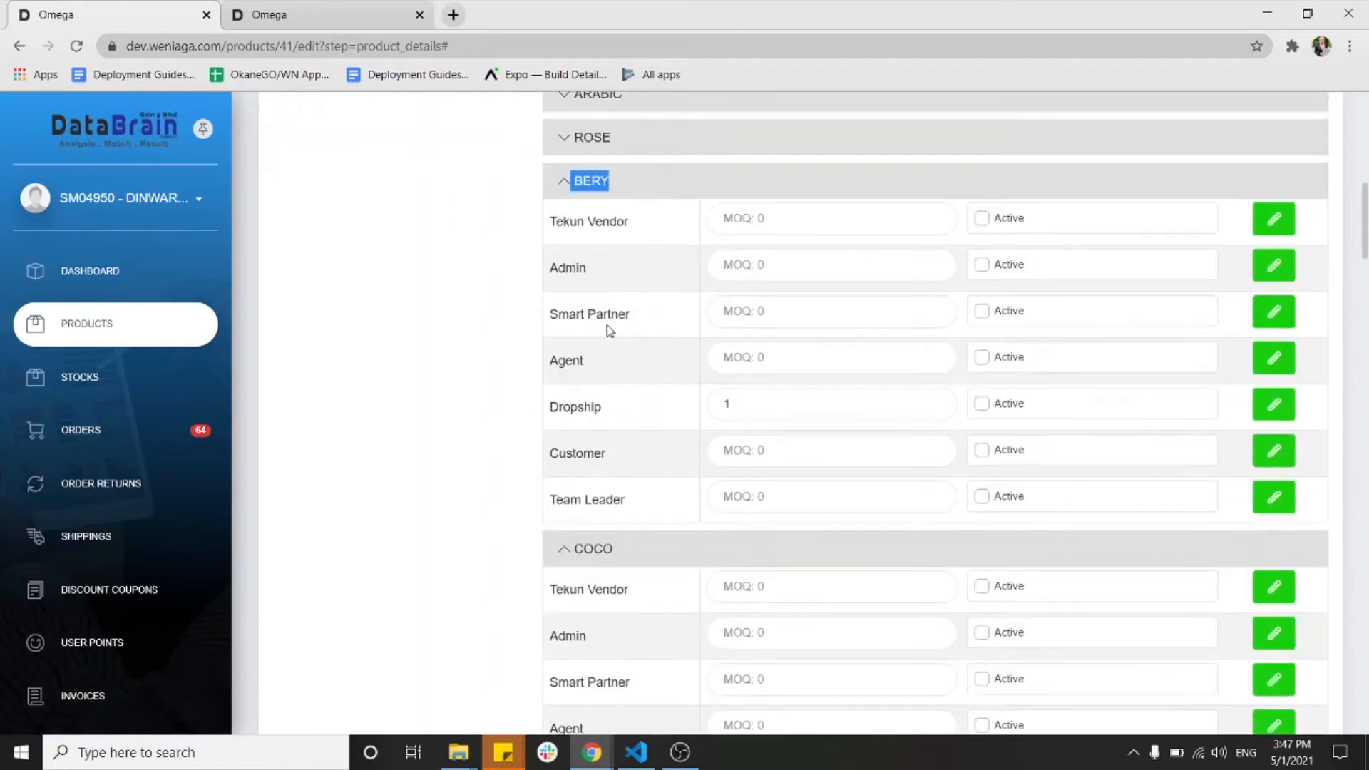
left_click(771, 320)
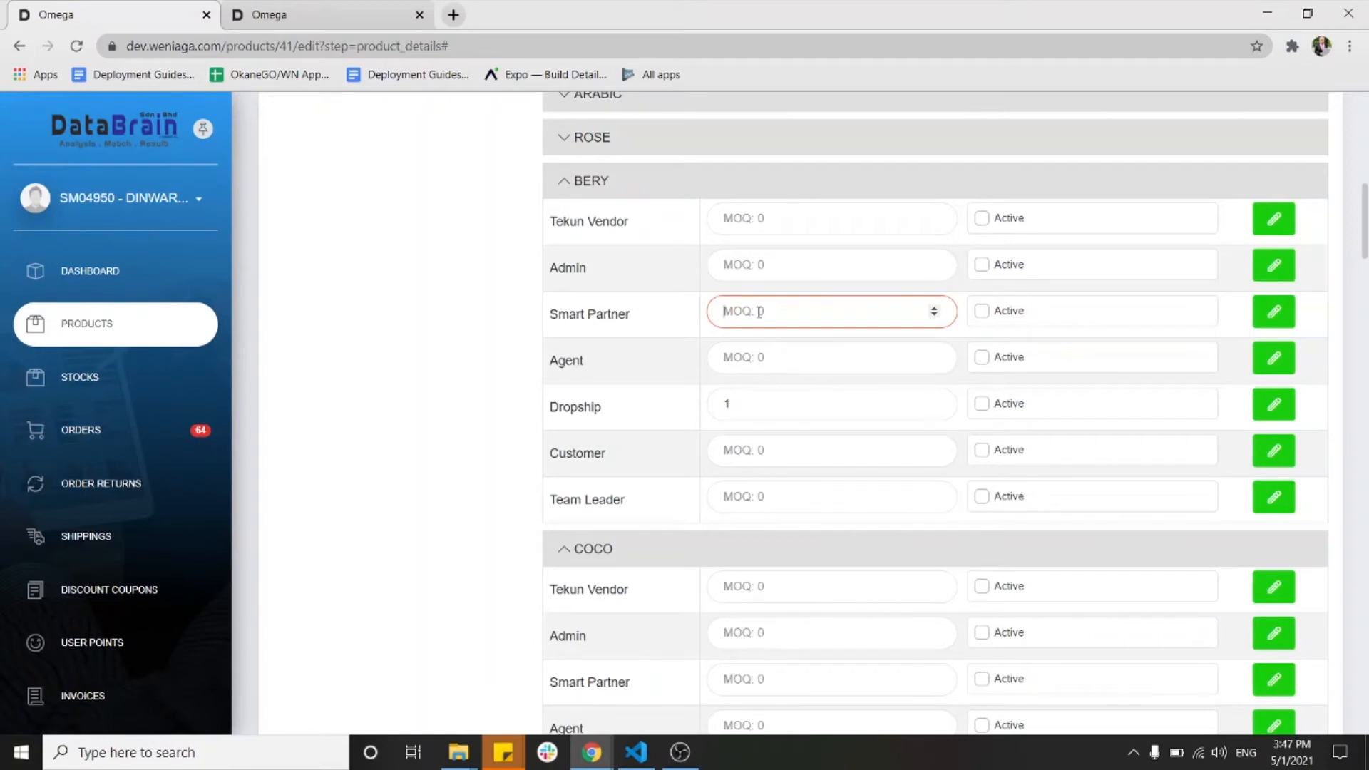
type("120")
left_click(982, 312)
left_click(1274, 314)
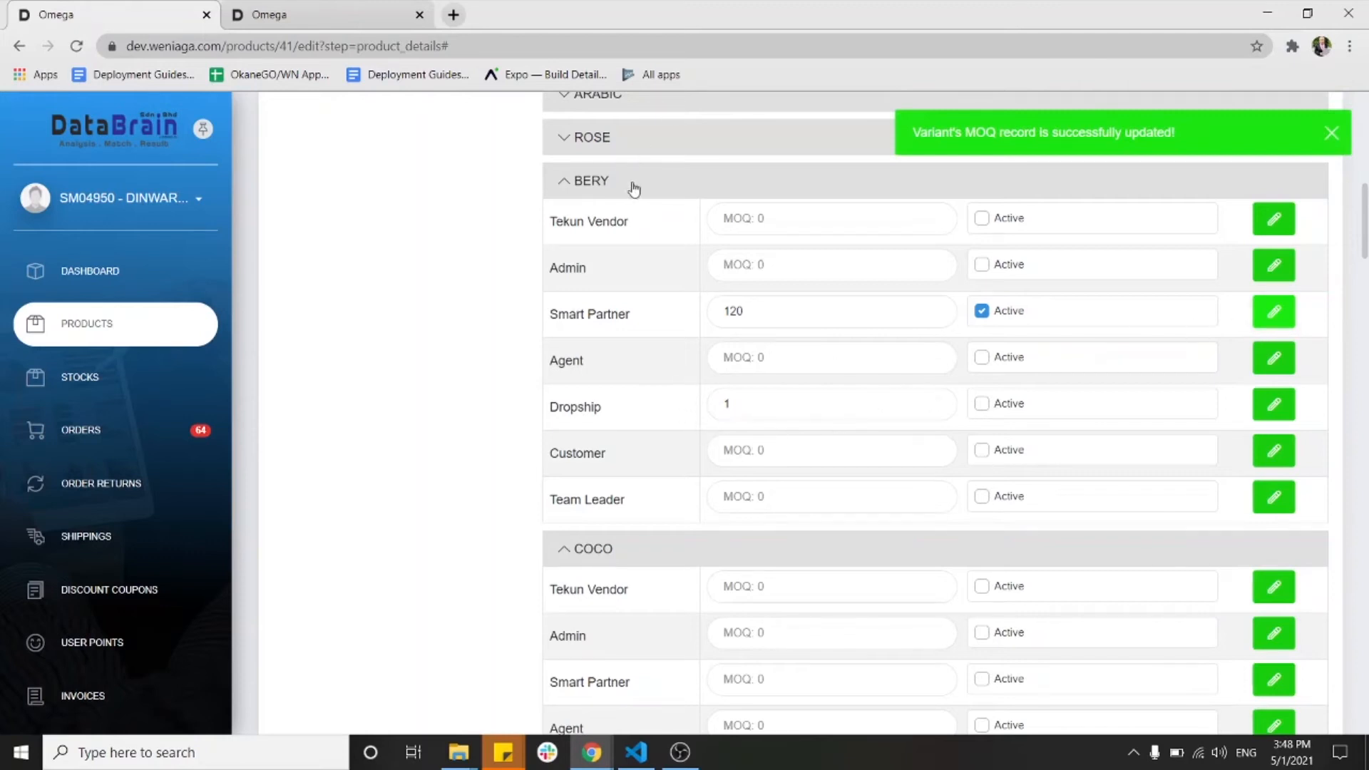
Step: Set the Smart Partner MOQ of the COCO variant to 200, make it active and save the record
scroll(613, 271, "down", 3)
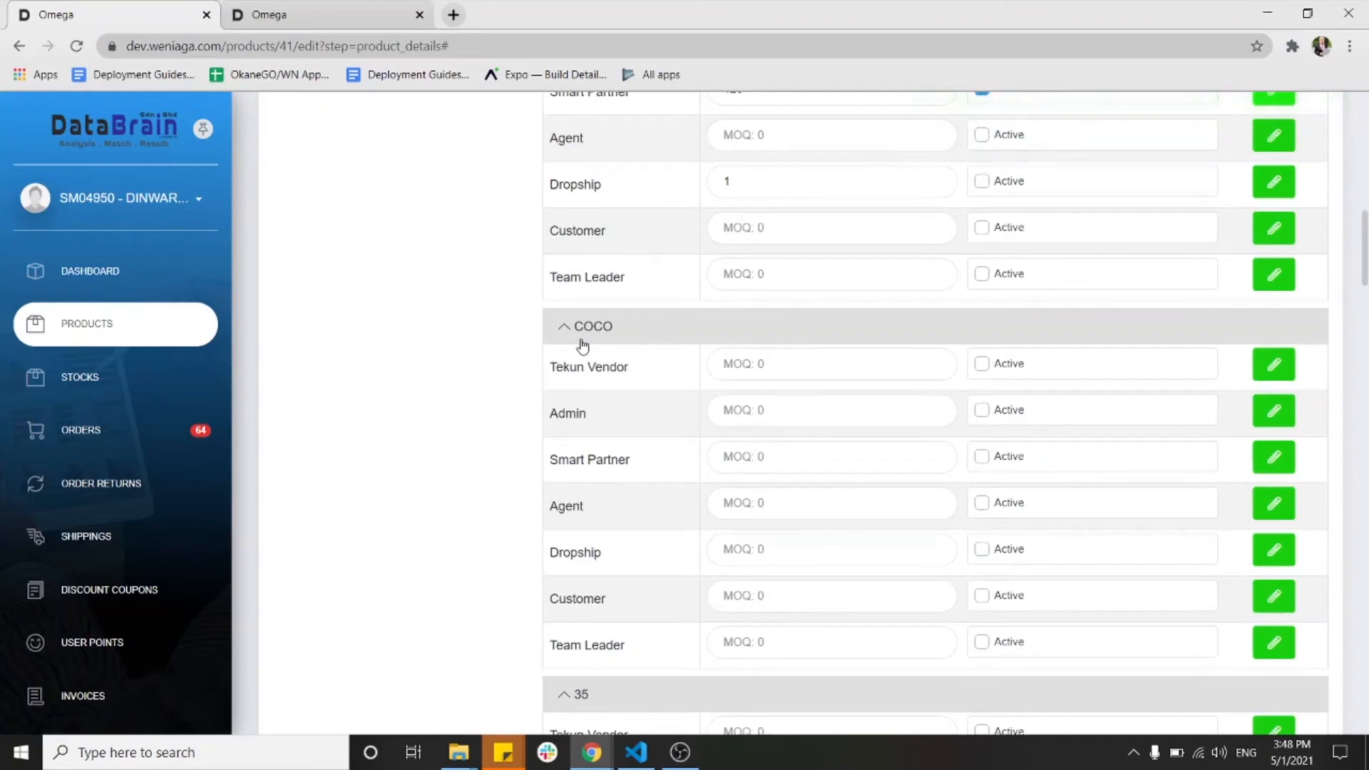
scroll(614, 335, "down", 2)
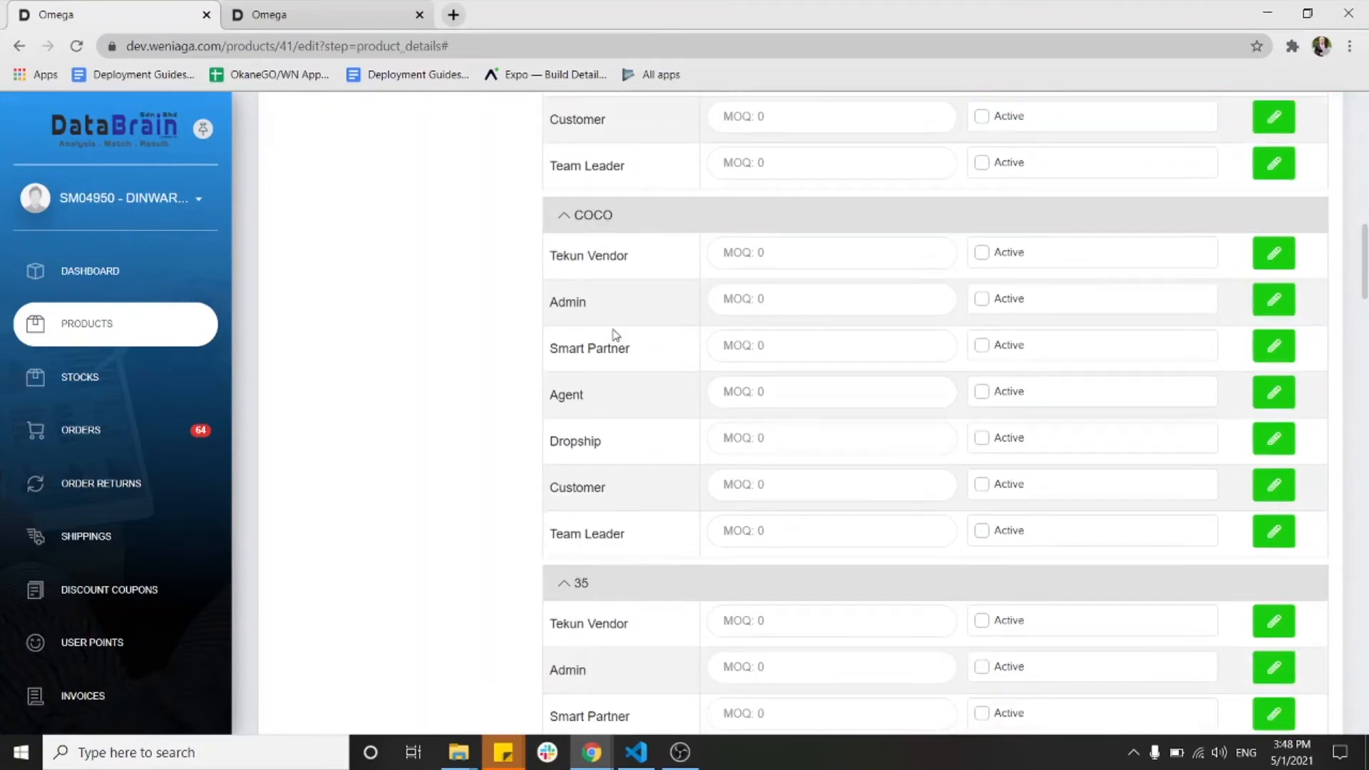
left_click(739, 346)
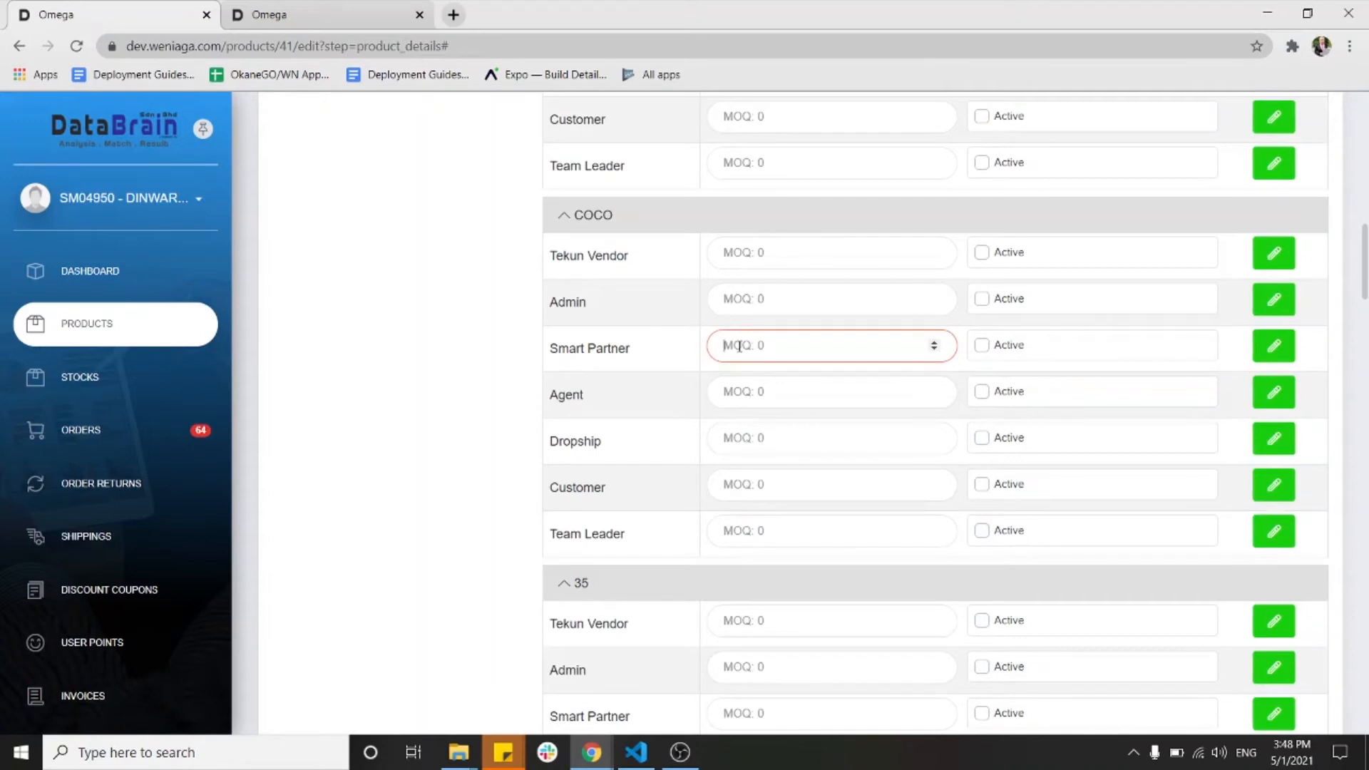
type("1")
key("BackSpace")
type("200")
left_click(980, 348)
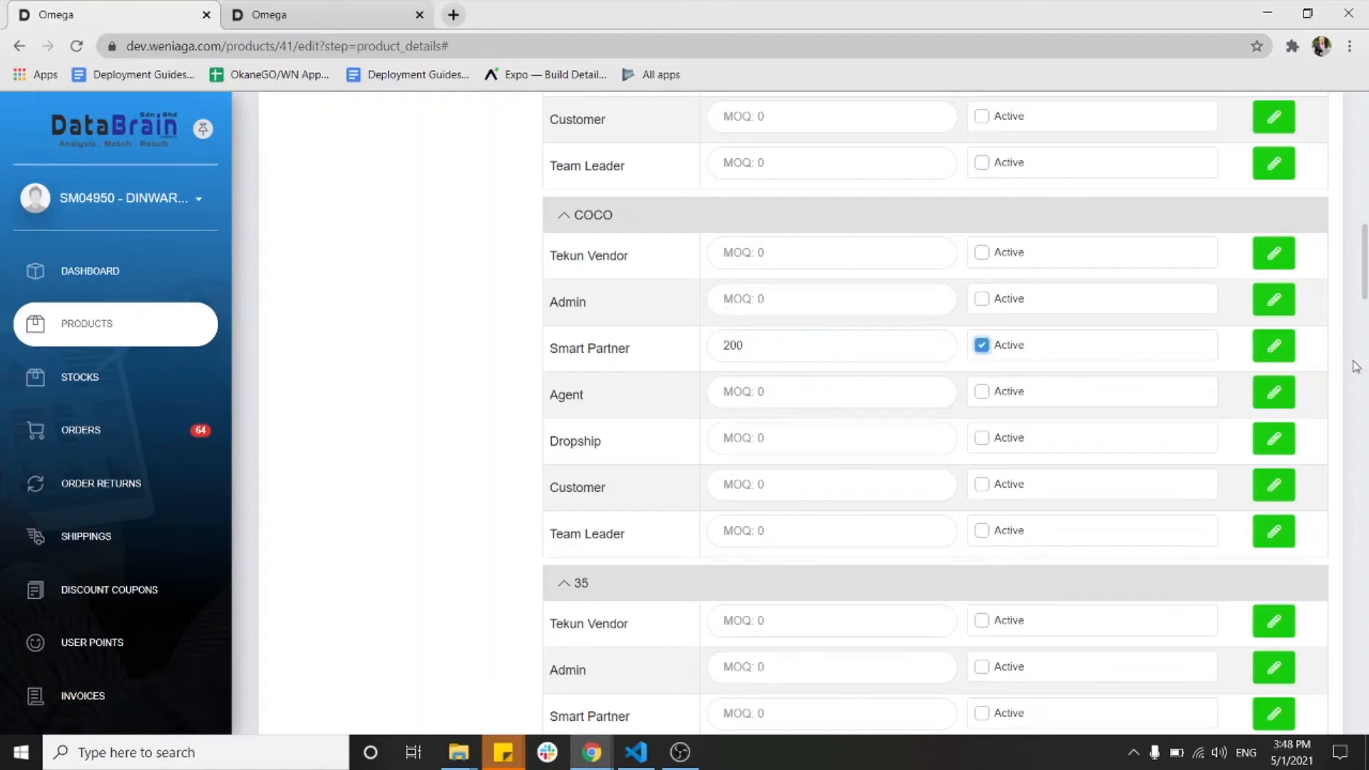
left_click(1285, 358)
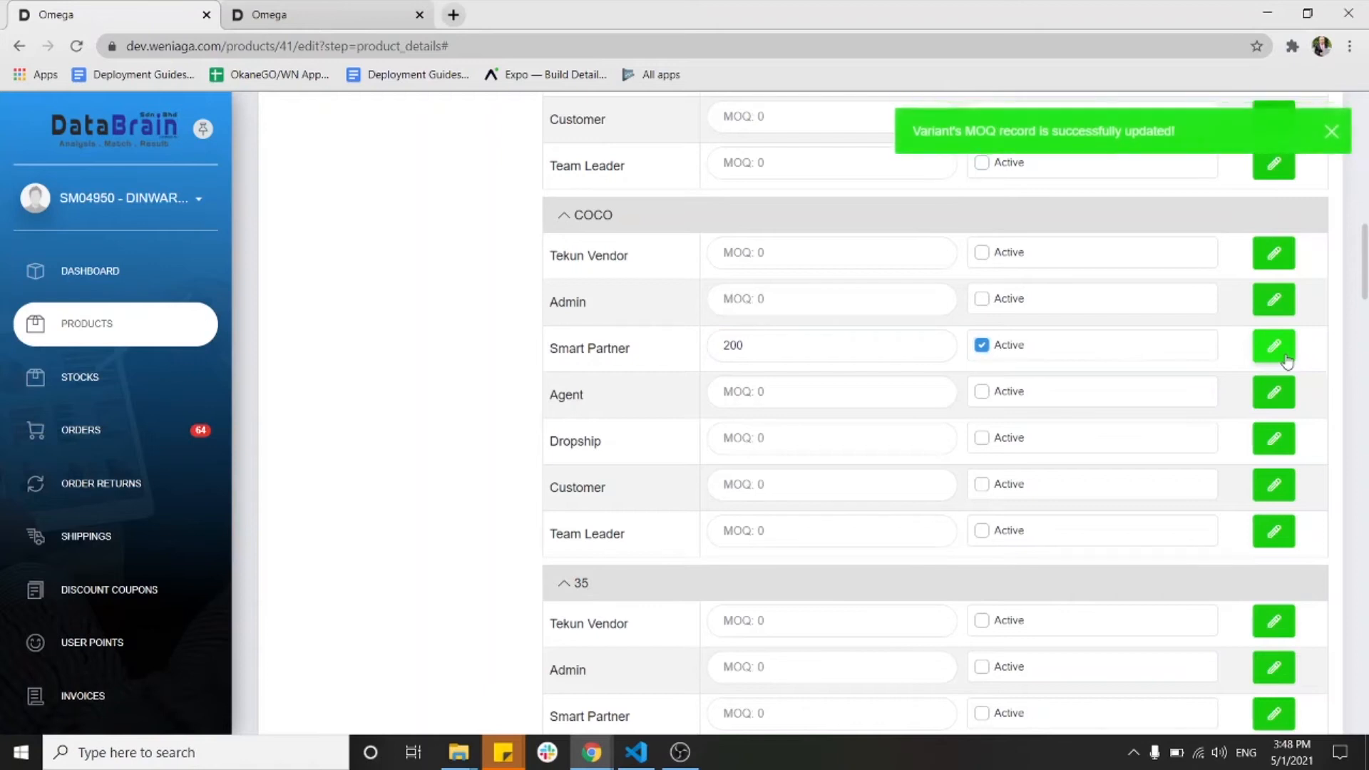
Step: Switch to the Smart Partner account's product list in the incognito window and add one GUCCI 808 - BERY to the cart
scroll(870, 460, "down", 7)
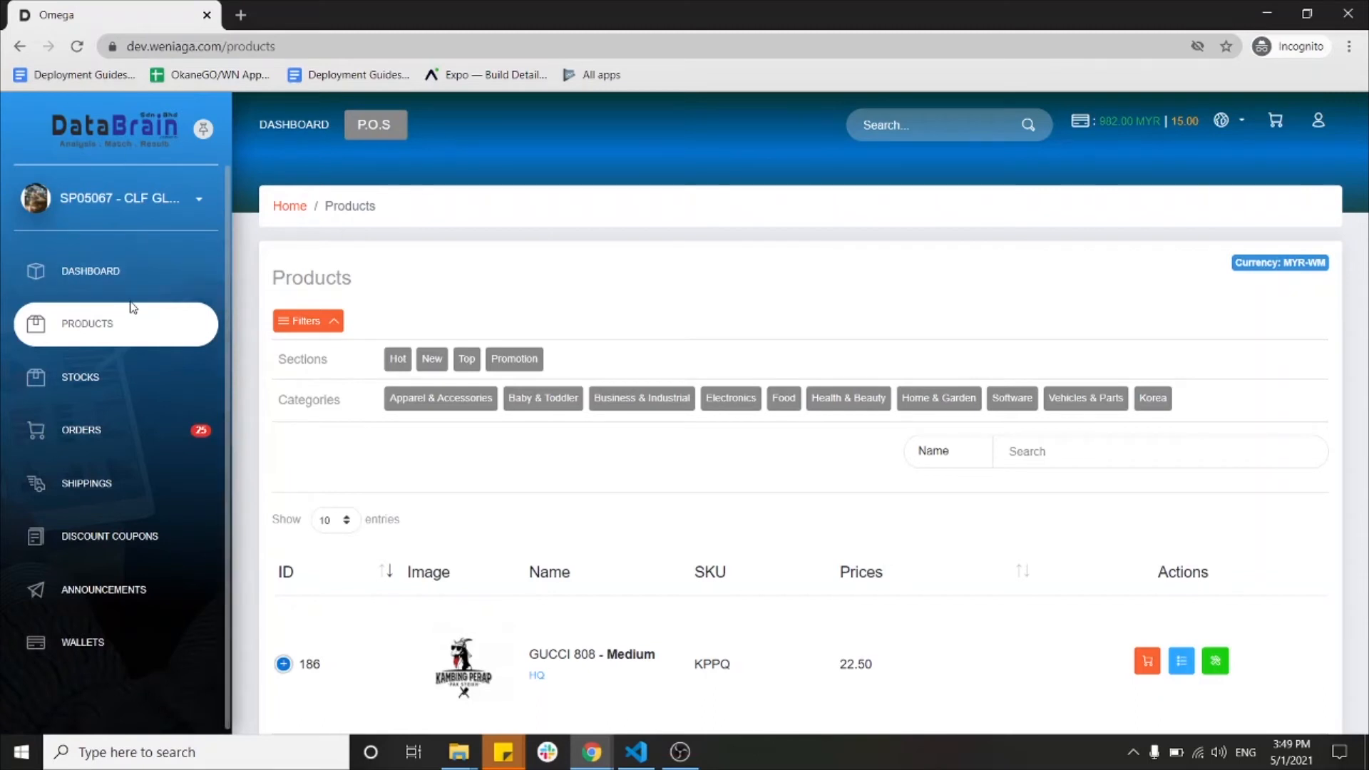
scroll(468, 373, "down", 3)
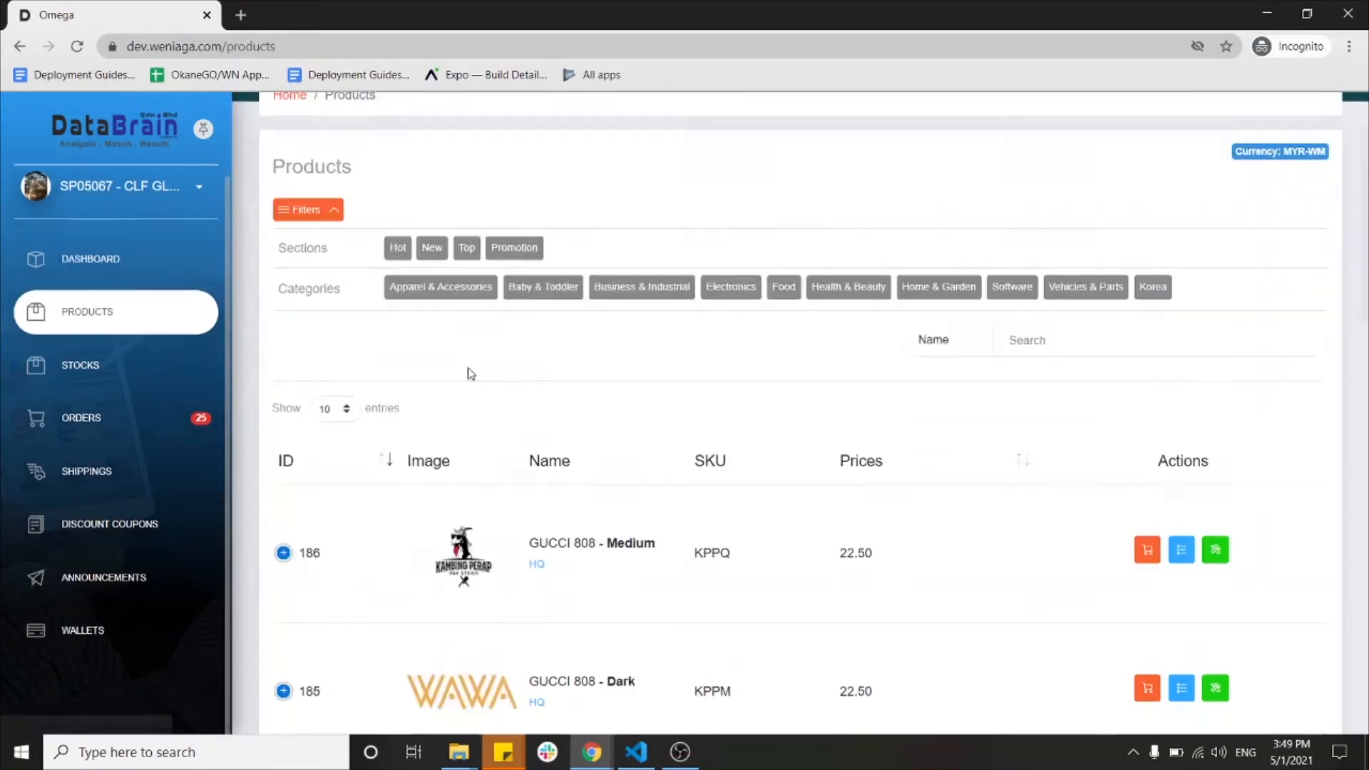
scroll(649, 328, "down", 3)
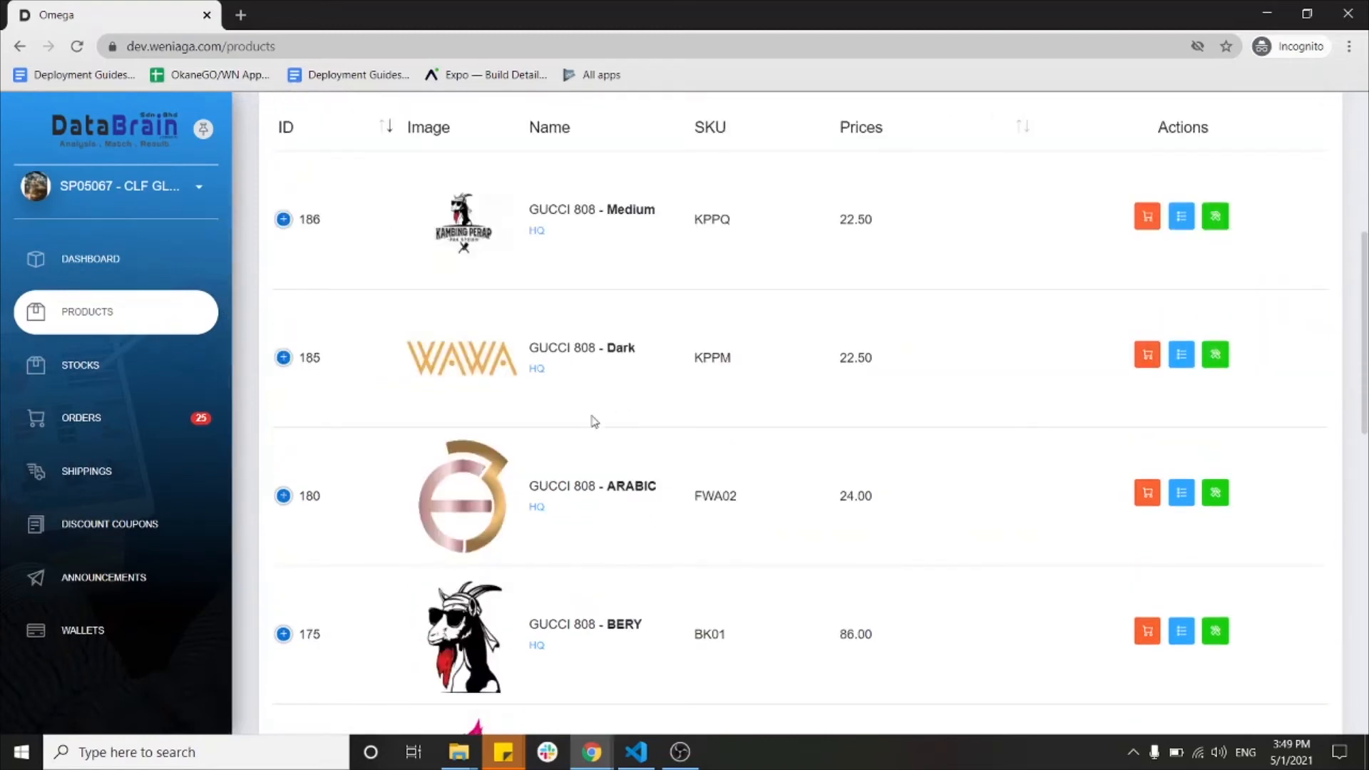
scroll(678, 502, "down", 3)
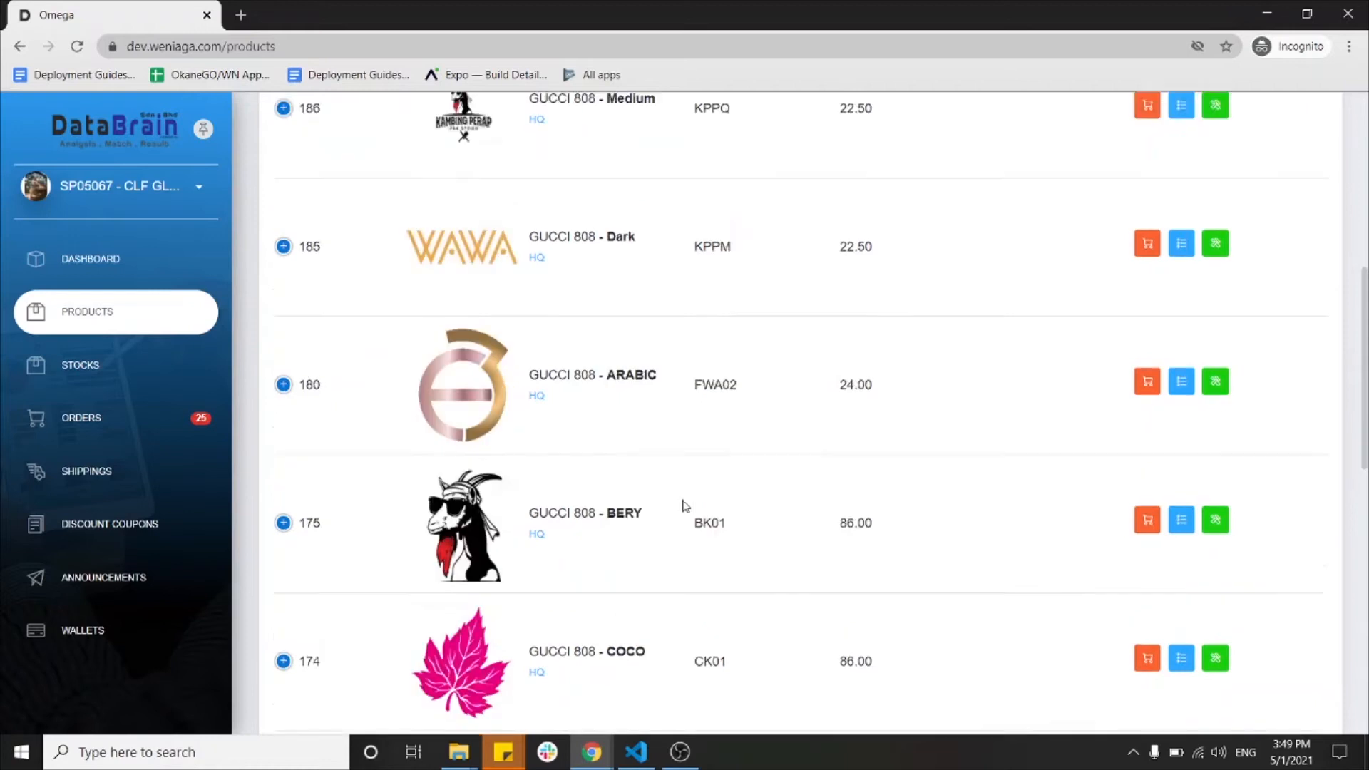
left_click_drag(521, 403, 672, 412)
left_click(608, 428)
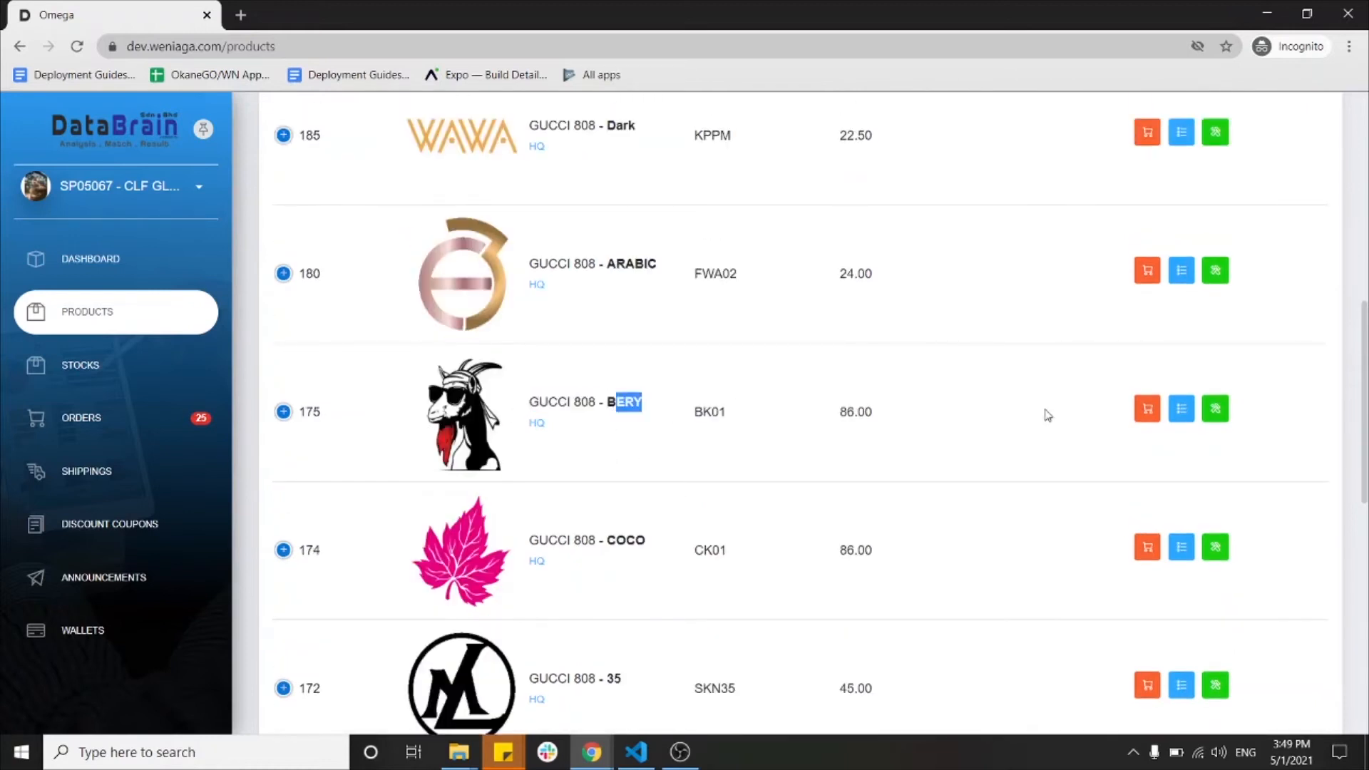
left_click(1147, 408)
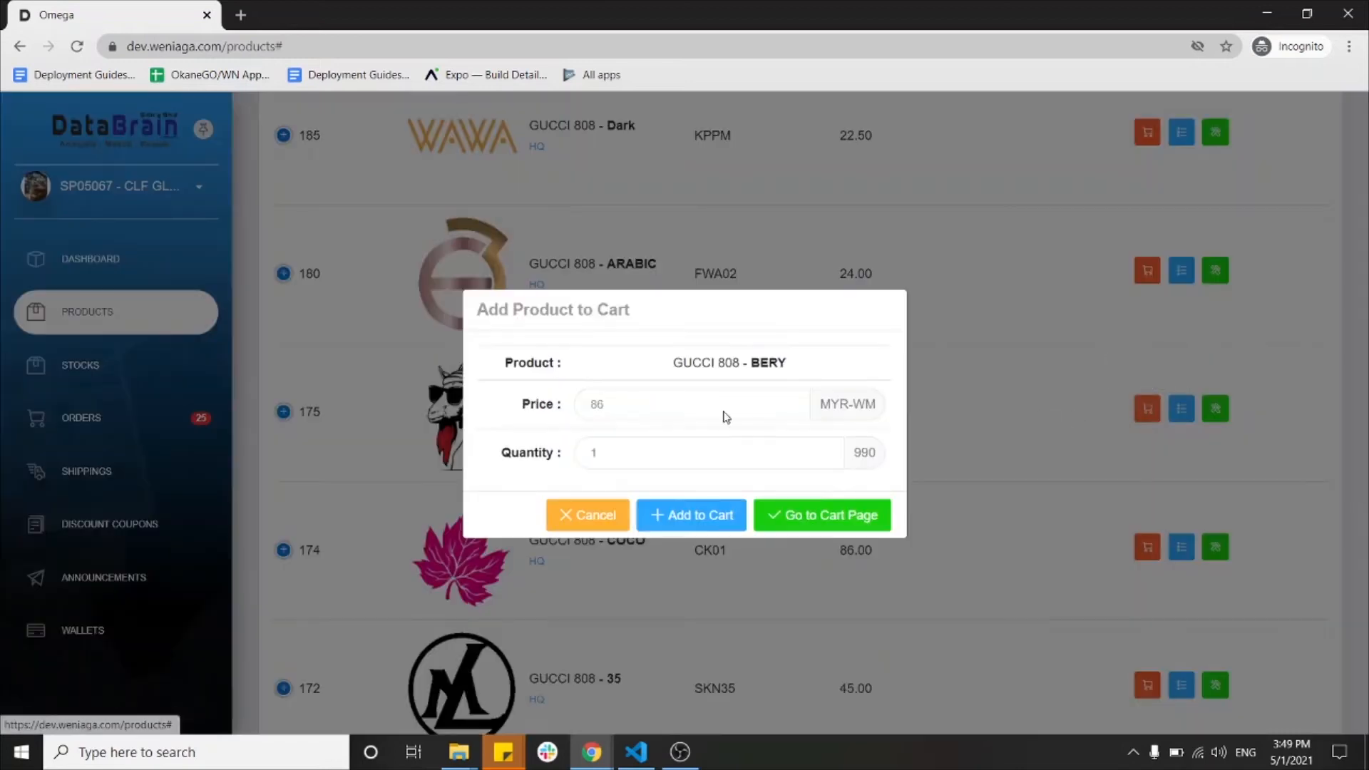
left_click(643, 407)
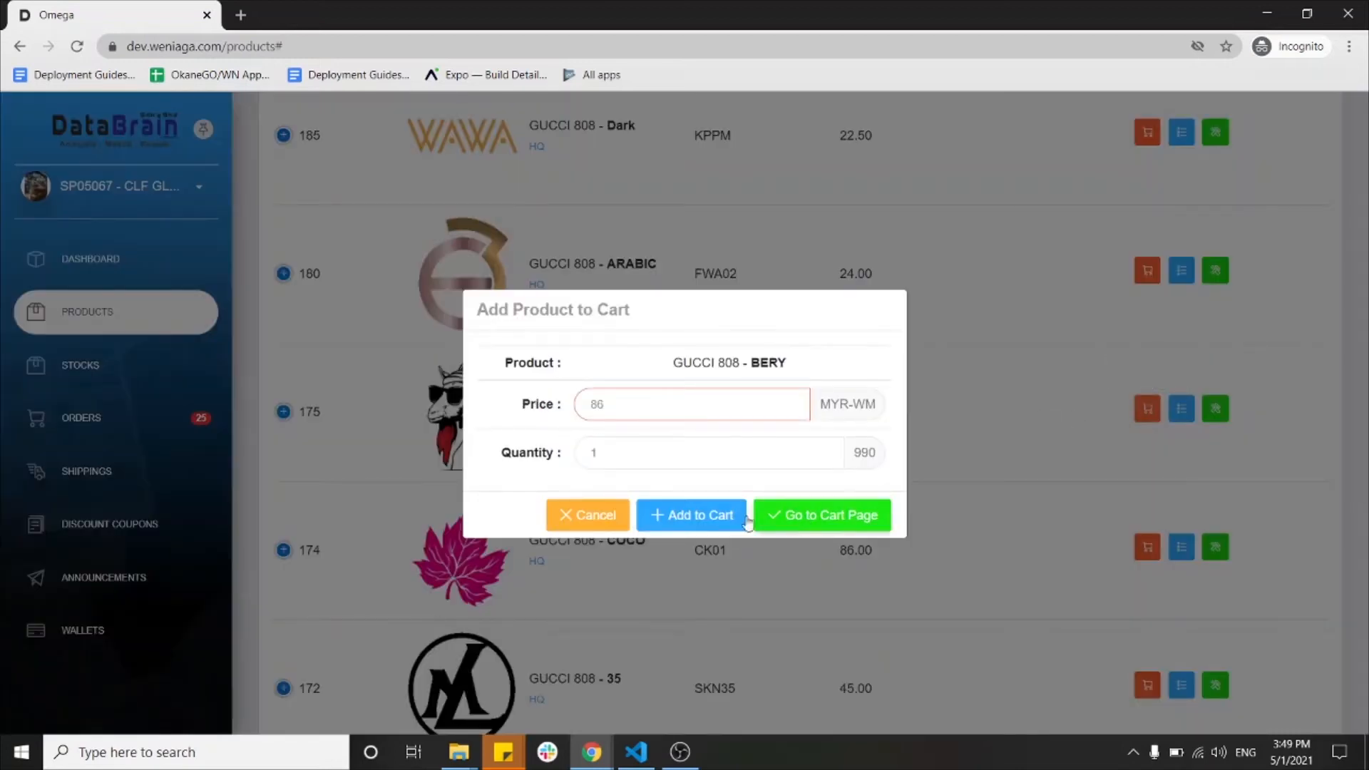
left_click(705, 524)
Step: Add one GUCCI 808 - COCO to the cart and open the cart page
scroll(596, 510, "down", 2)
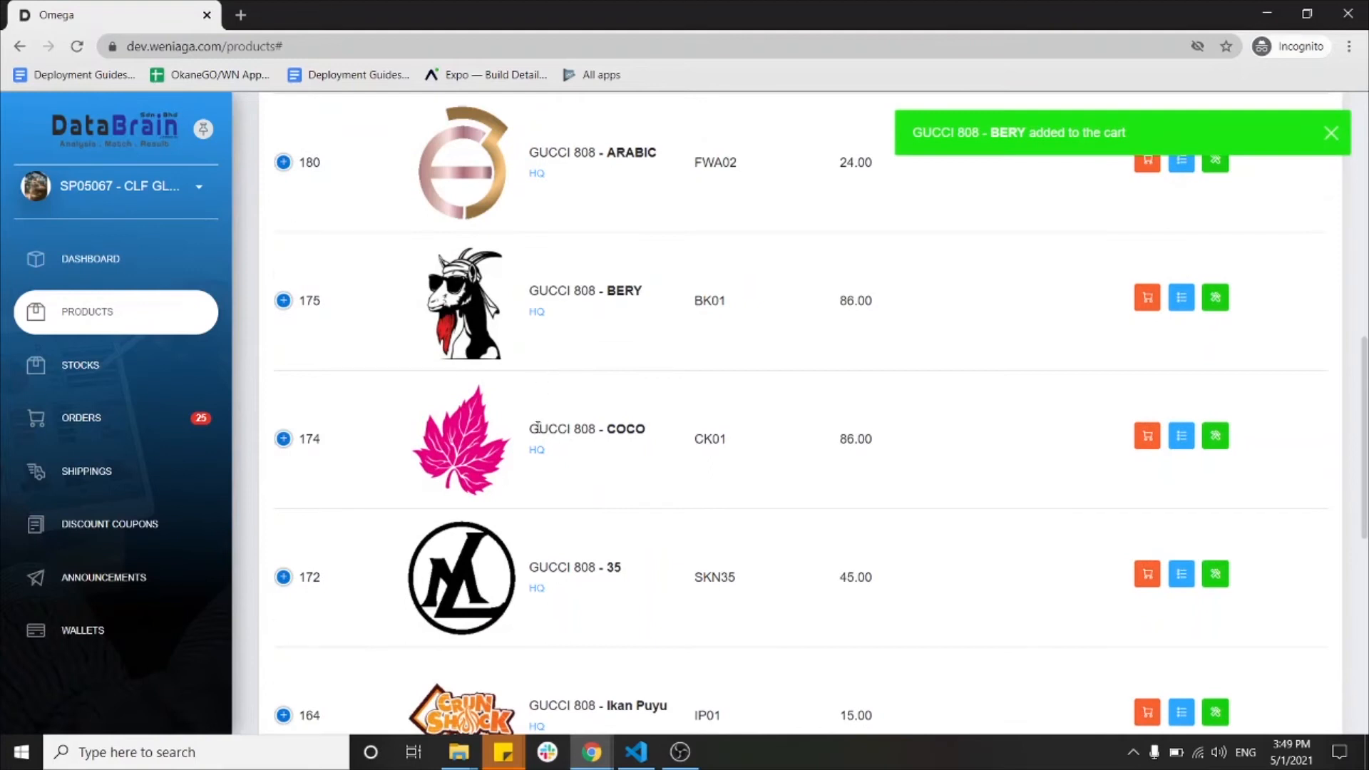
left_click_drag(536, 427, 592, 428)
left_click(651, 433)
left_click(1142, 439)
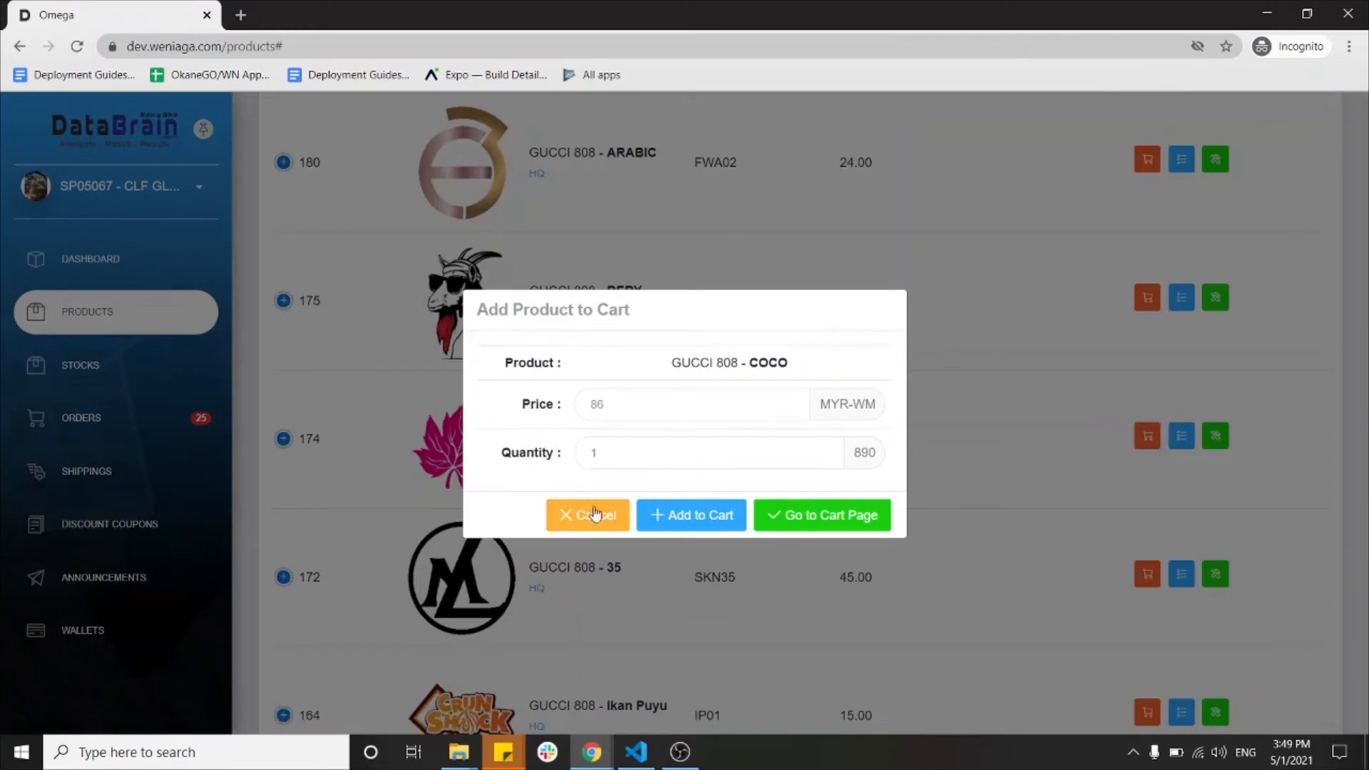
left_click(678, 517)
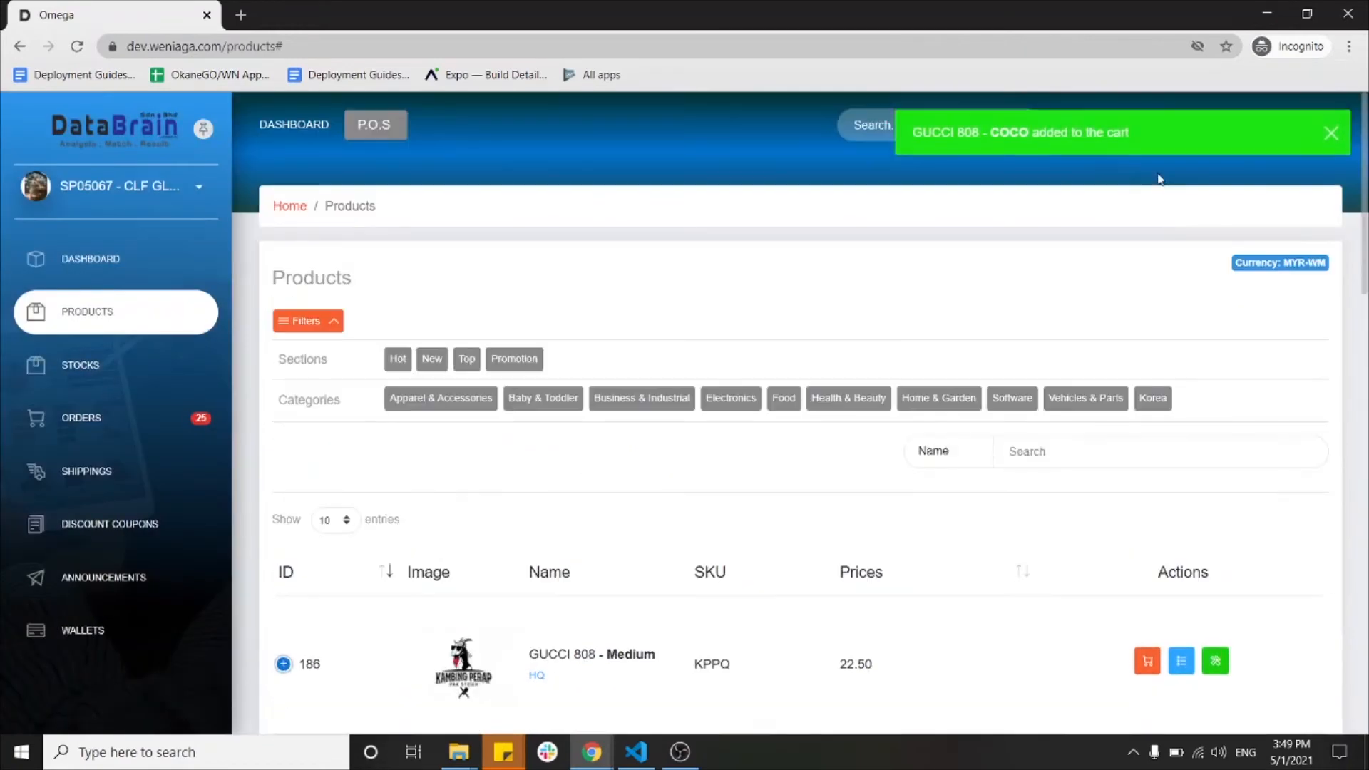
left_click(1329, 131)
left_click(1262, 122)
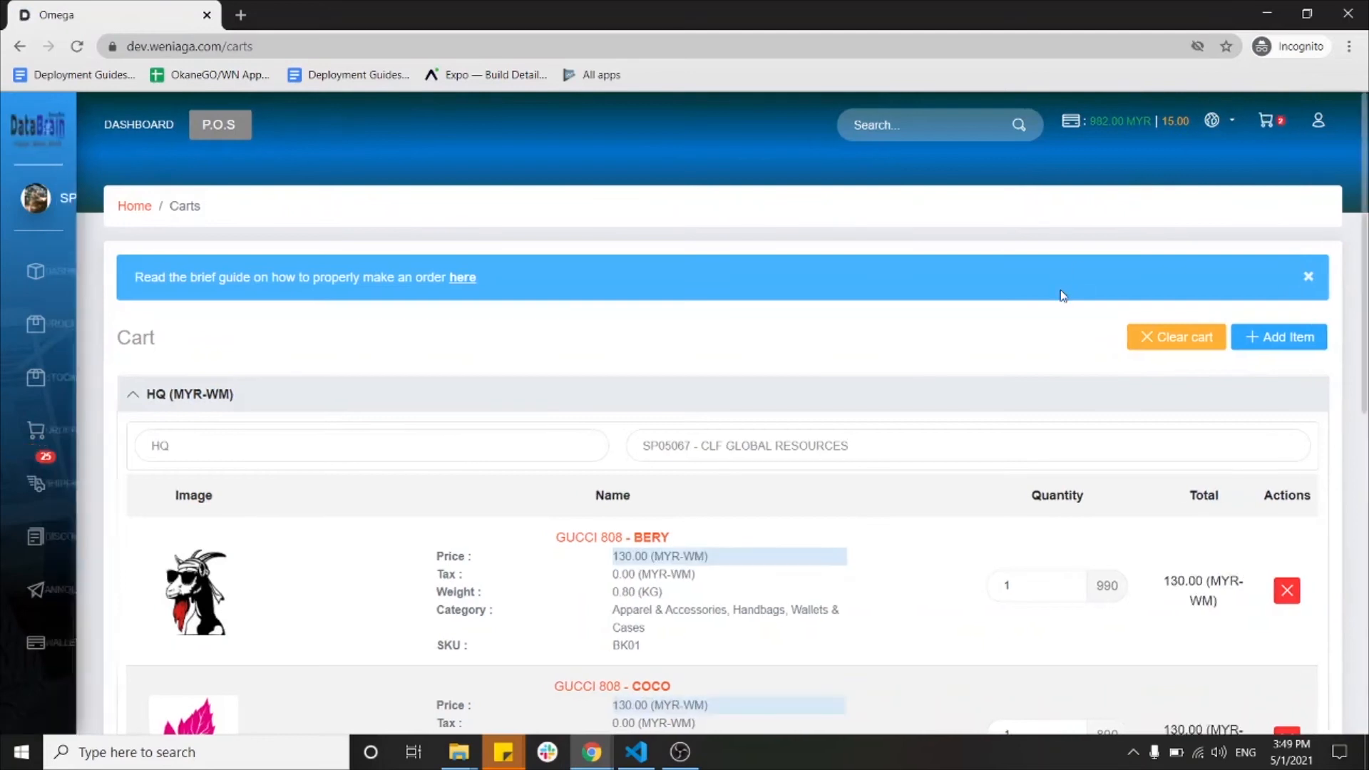
Step: Examine the cart items and the Variant MOQ section for the Smart Partner price role in the cart summary
scroll(1061, 288, "down", 5)
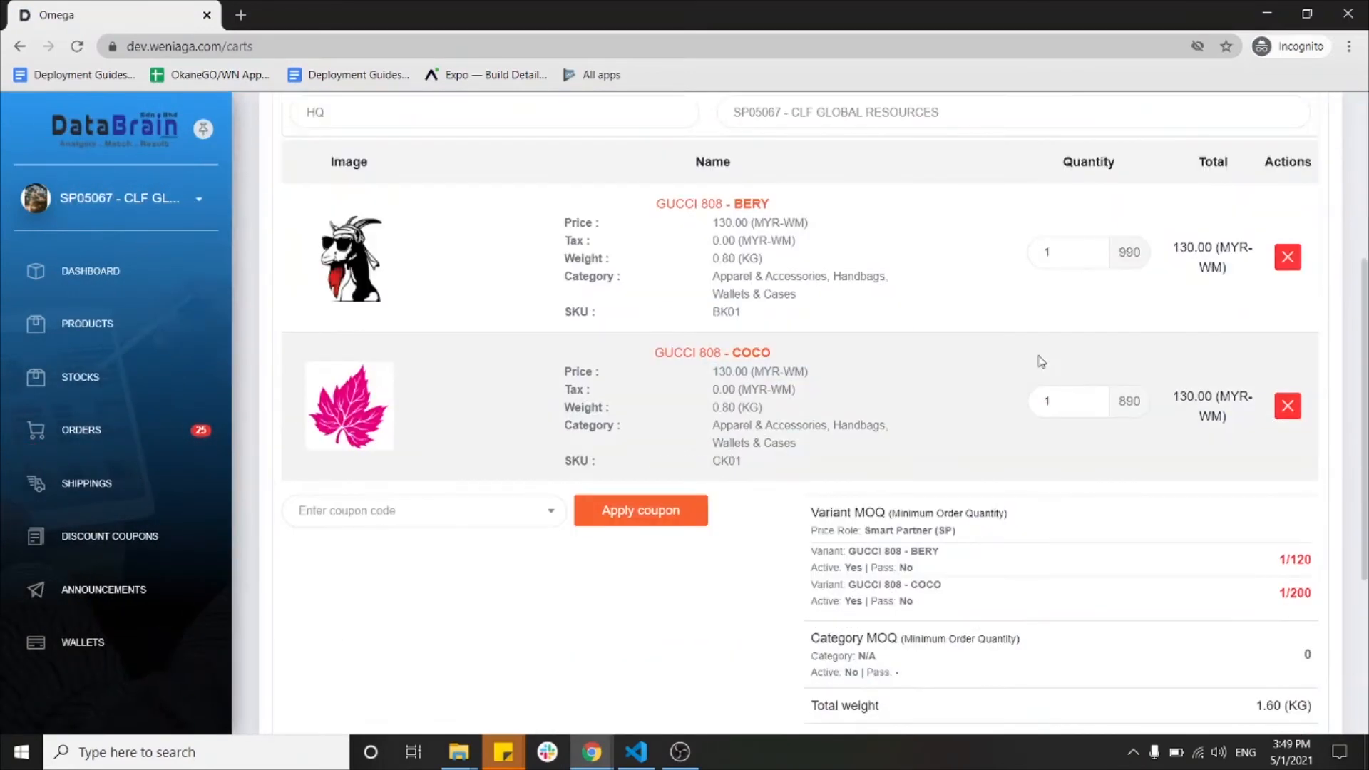
scroll(1038, 412, "down", 2)
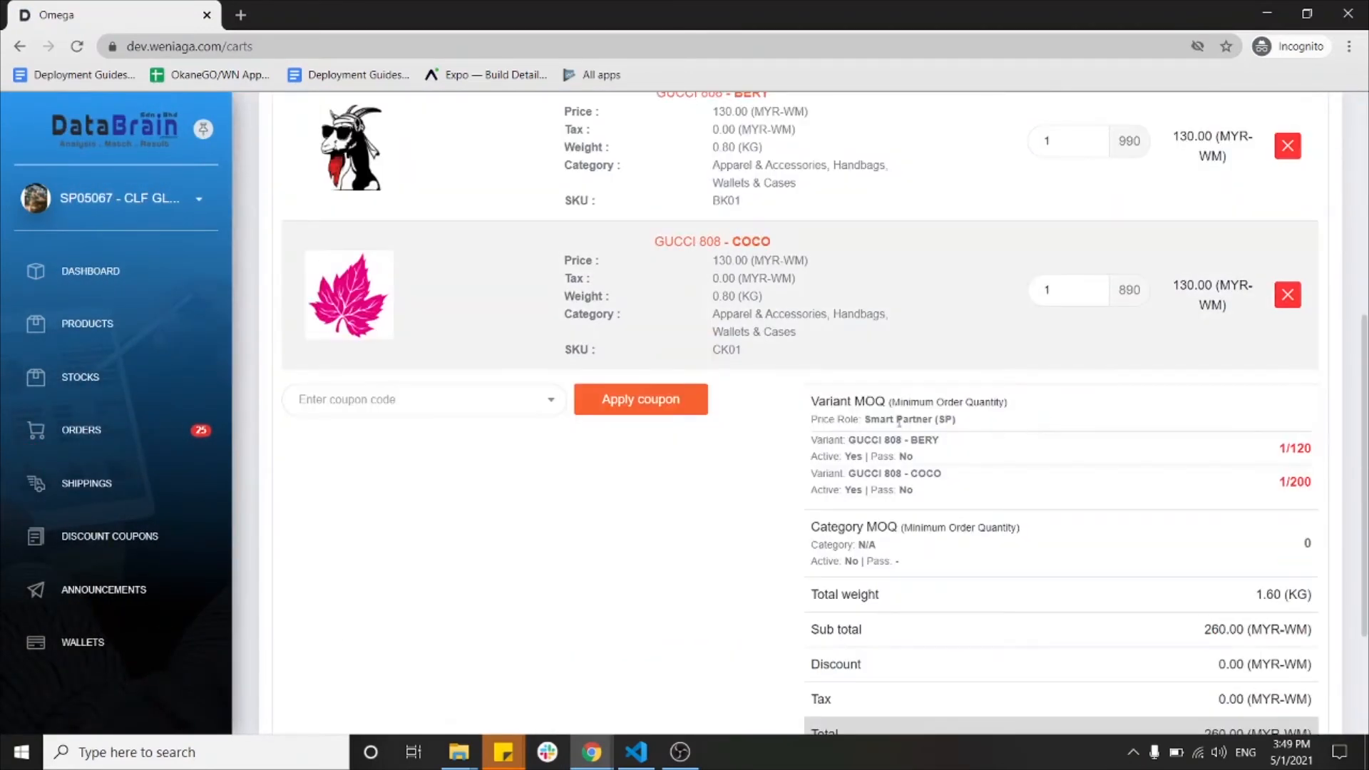
left_click_drag(814, 398, 987, 525)
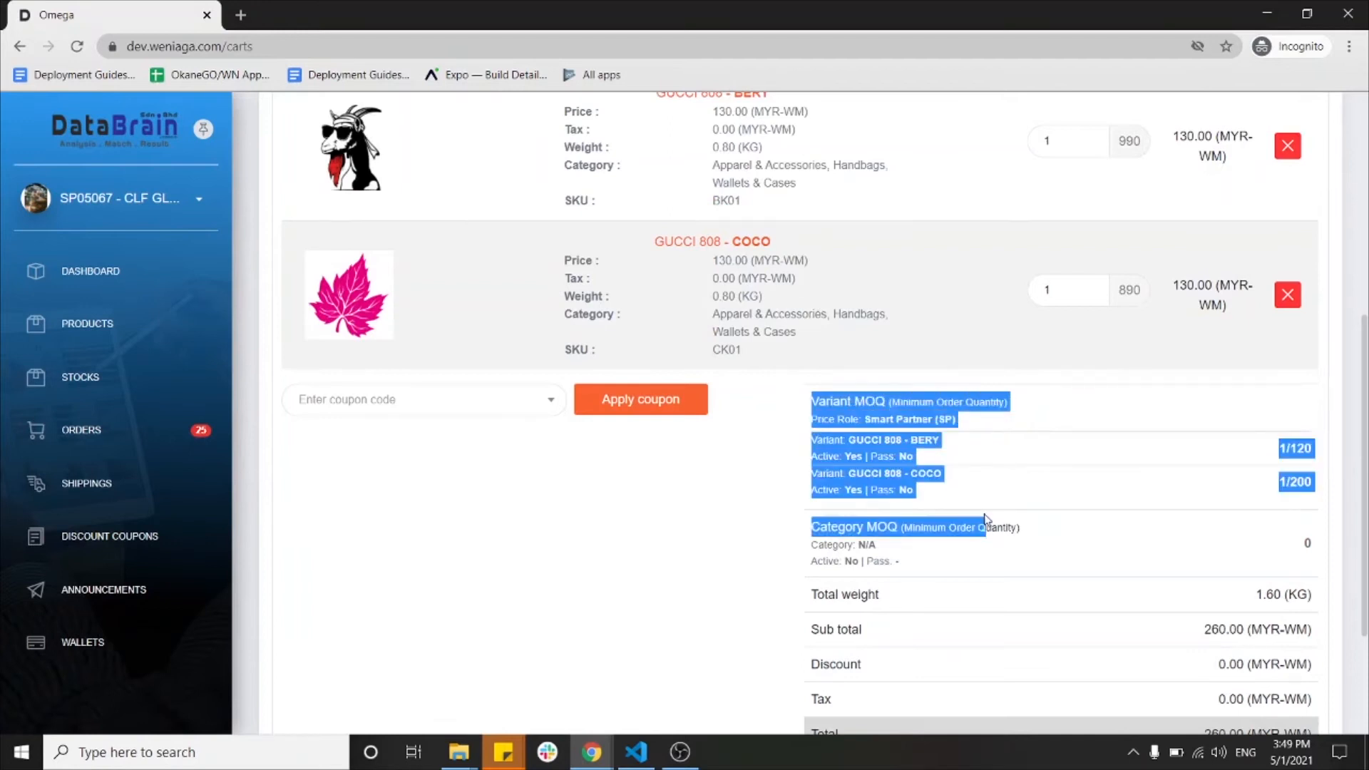
scroll(962, 464, "up", 6)
scroll(996, 495, "down", 9)
left_click(1248, 234)
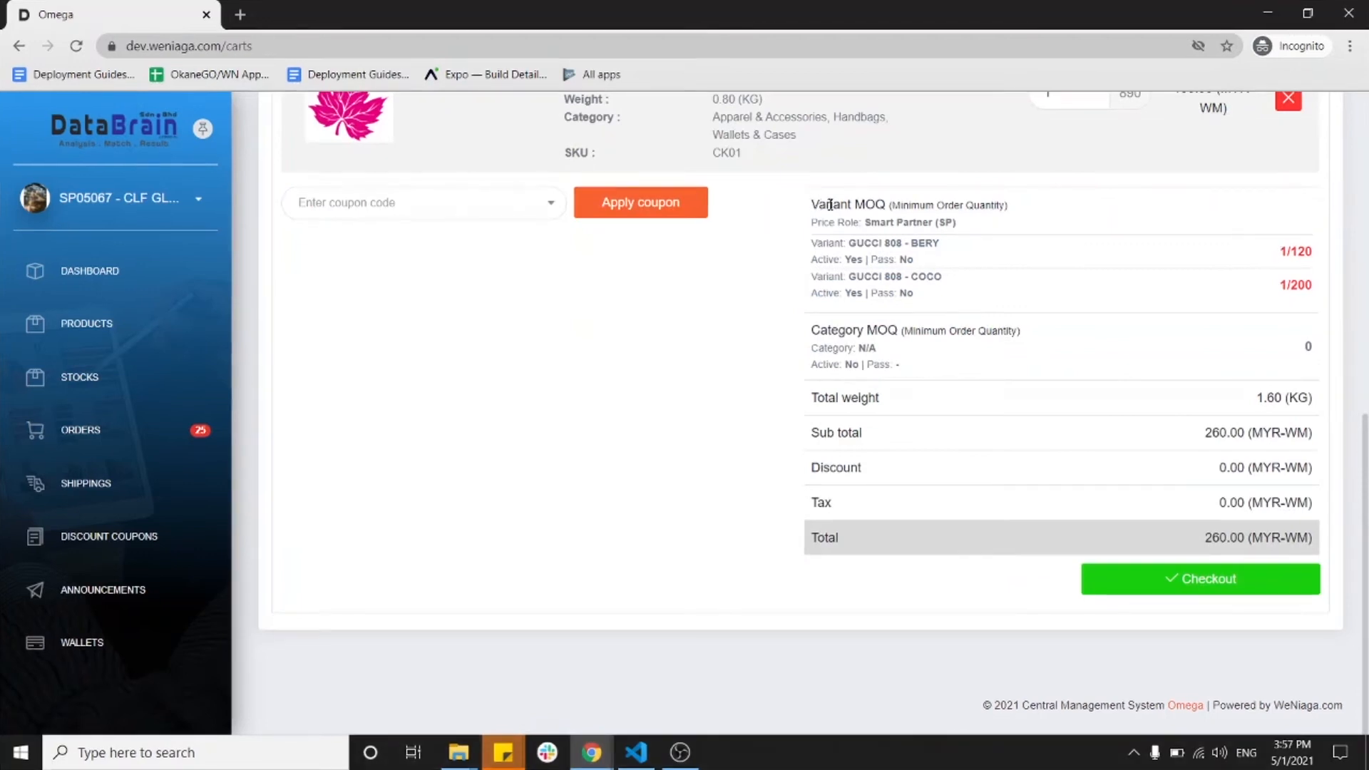
Step: Check the ordered quantity against the minimum order quantity for the GUCCI 808 BERY and COCO variants
left_click_drag(831, 206, 1018, 207)
left_click(817, 264)
left_click_drag(850, 242, 940, 243)
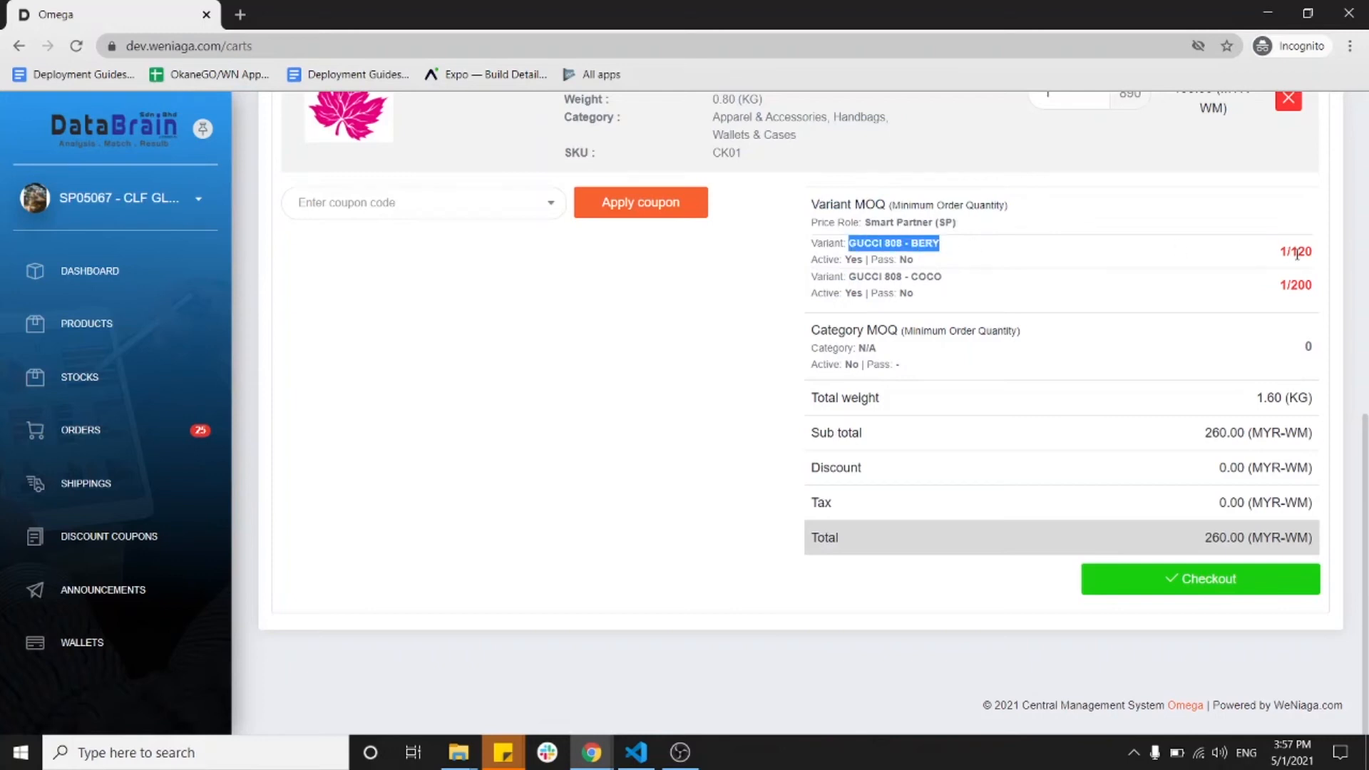
left_click(963, 249)
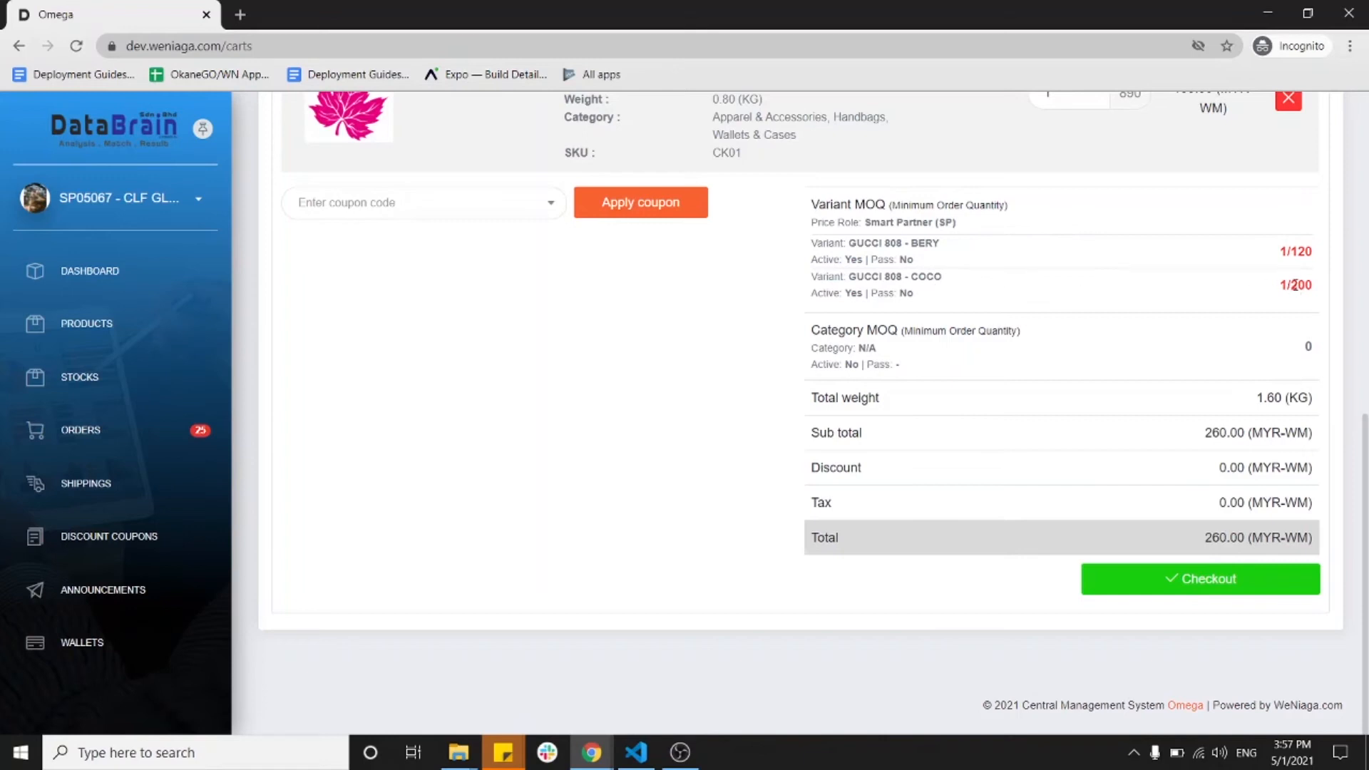
left_click_drag(1294, 285, 1312, 282)
left_click_drag(940, 276, 911, 277)
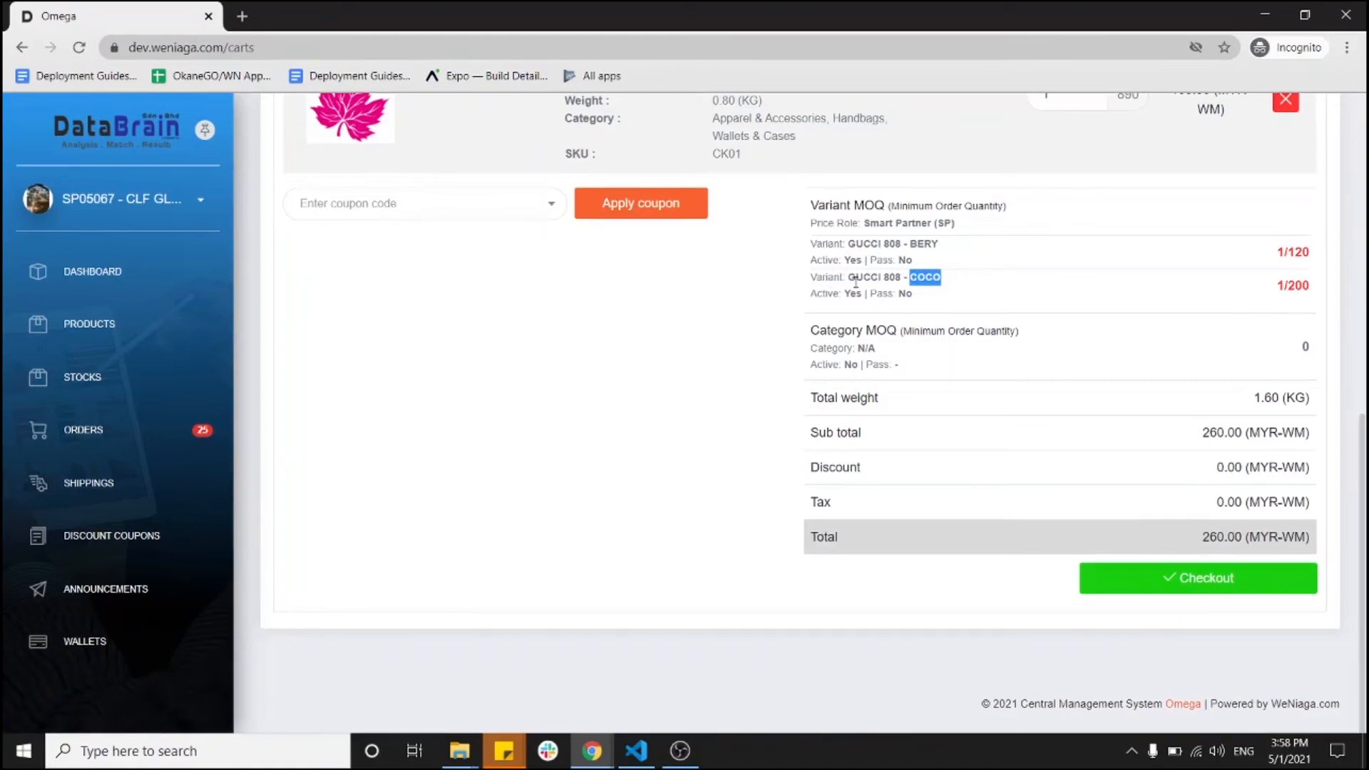
left_click(929, 278)
double_click(1291, 286)
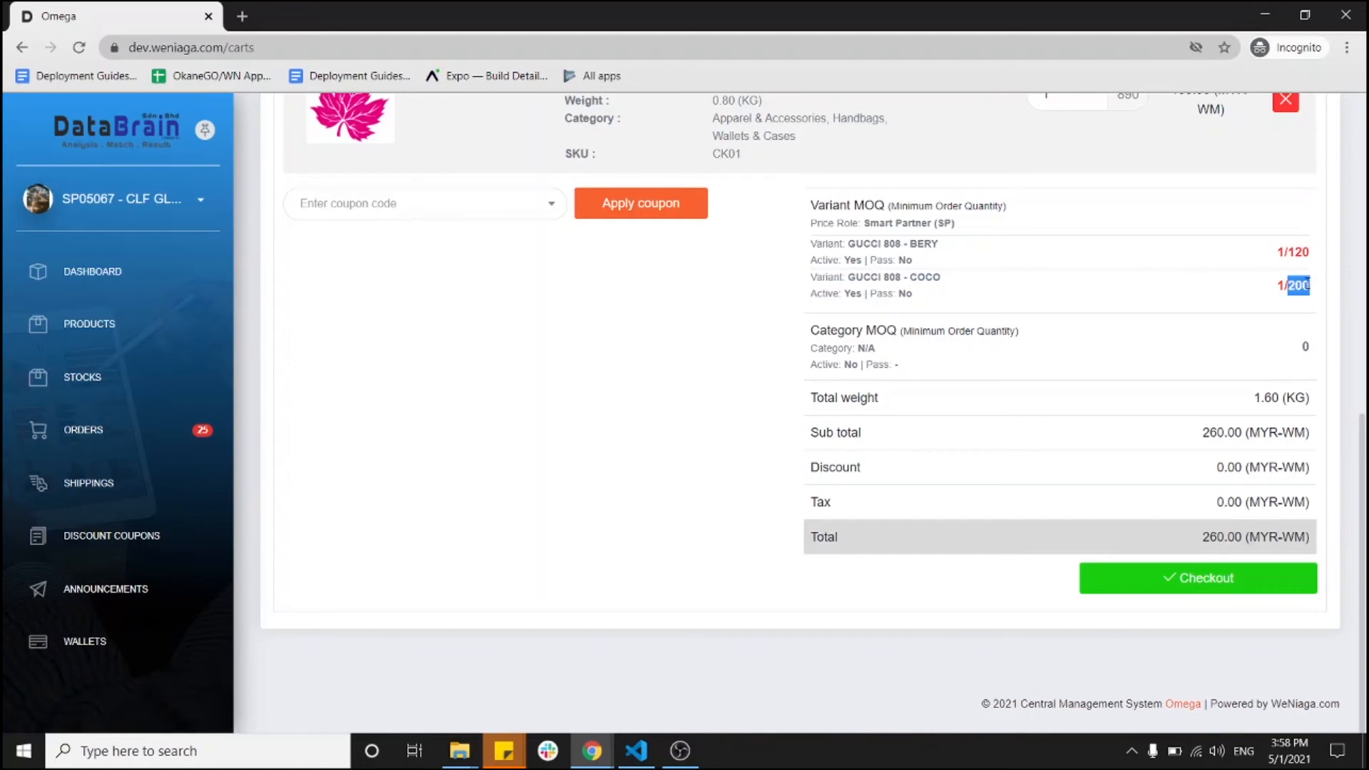
left_click_drag(941, 277, 906, 277)
left_click(1173, 397)
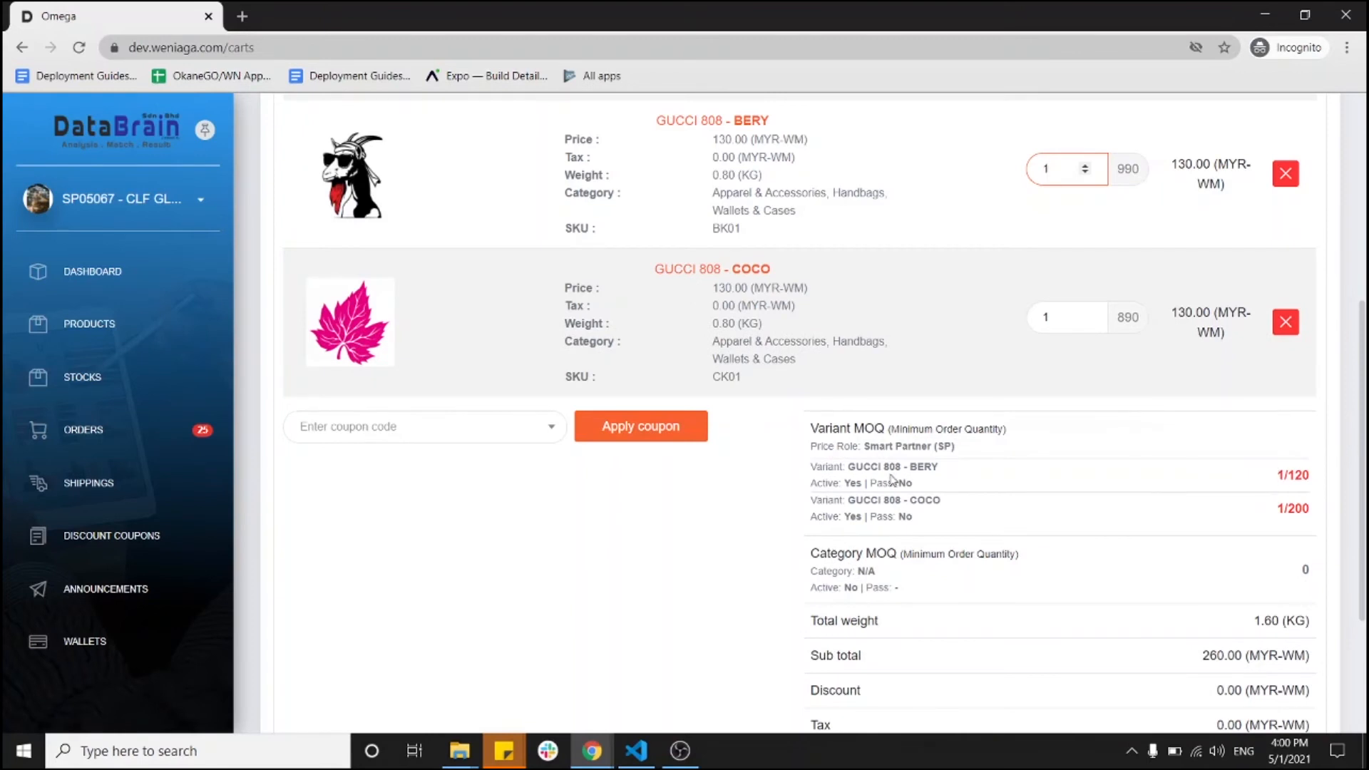
Step: Check the BERY variant's MOQ and unit price, and set its cart quantity to 121
left_click_drag(912, 468, 941, 469)
left_click_drag(1286, 475, 1301, 475)
left_click_drag(712, 139, 741, 149)
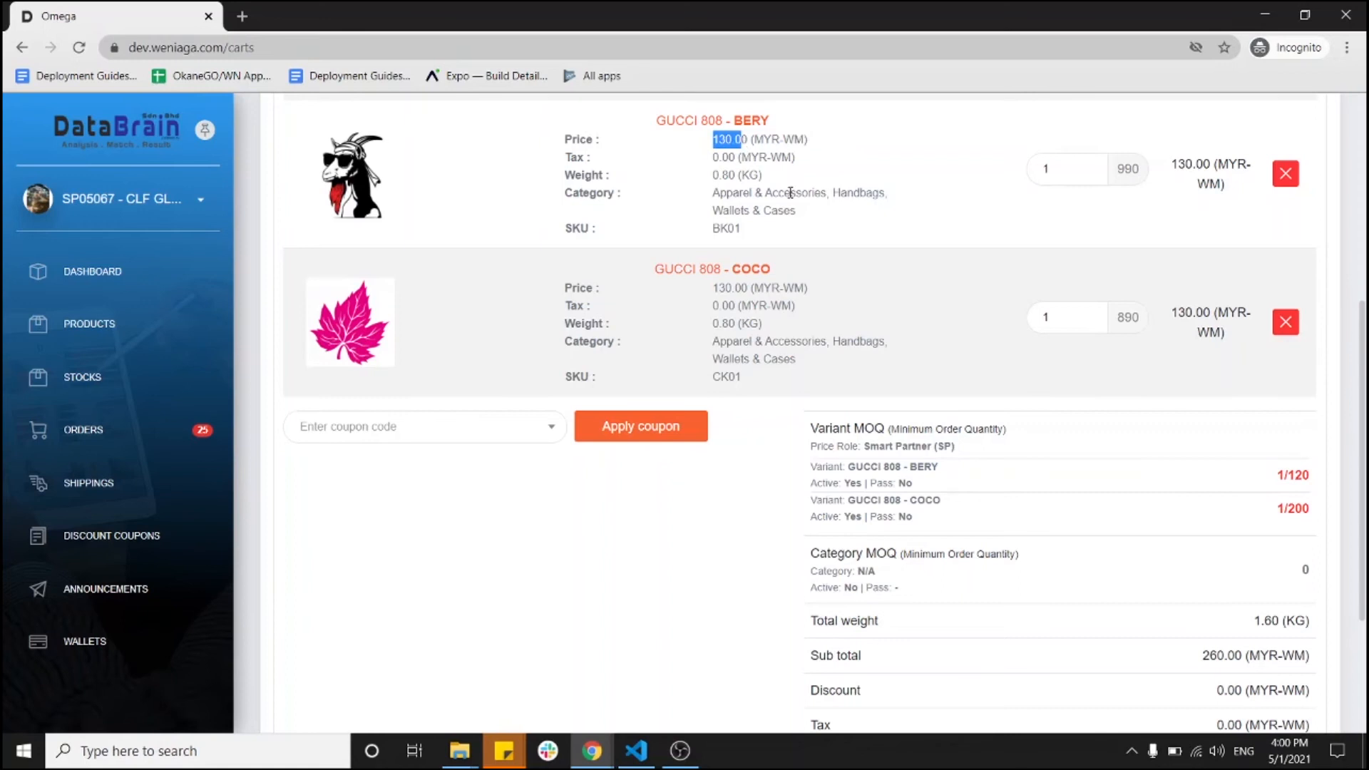
left_click(1062, 169)
key("BackSpace")
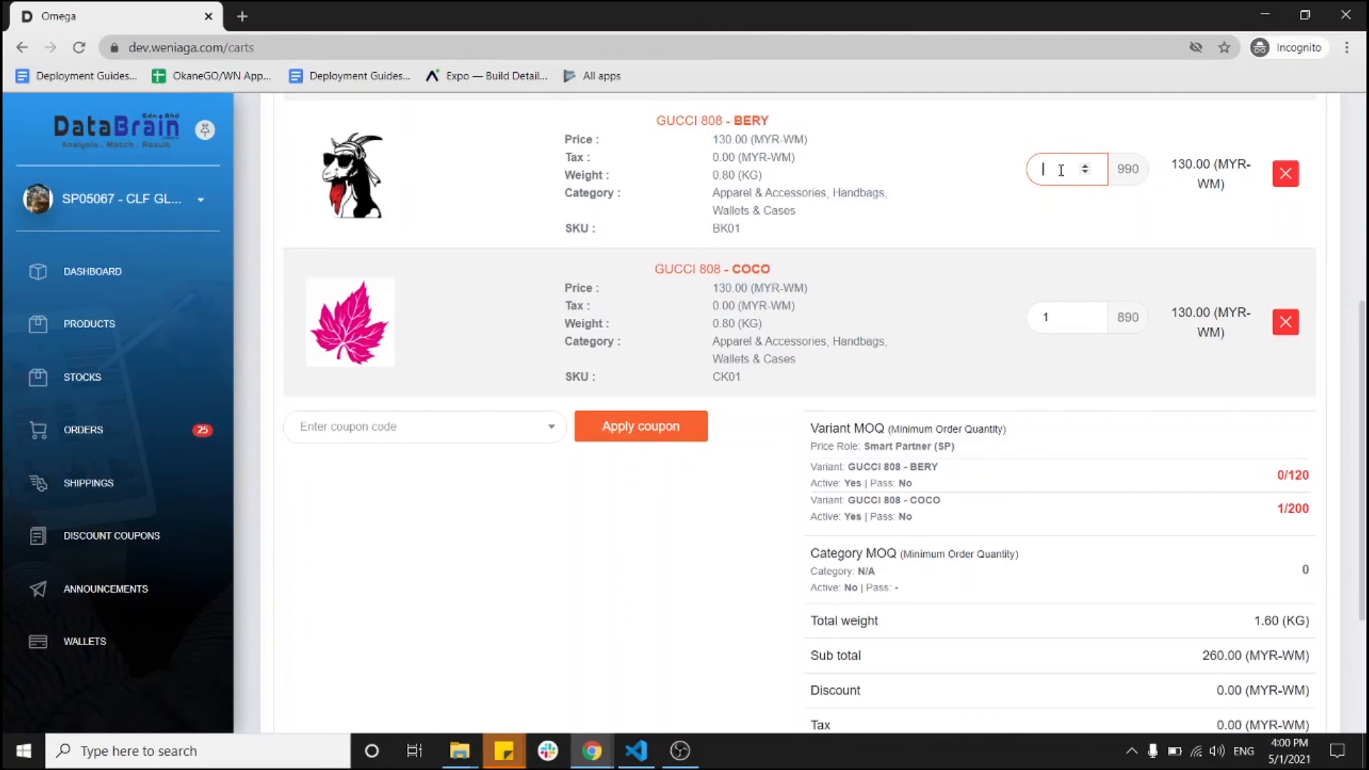
type("1")
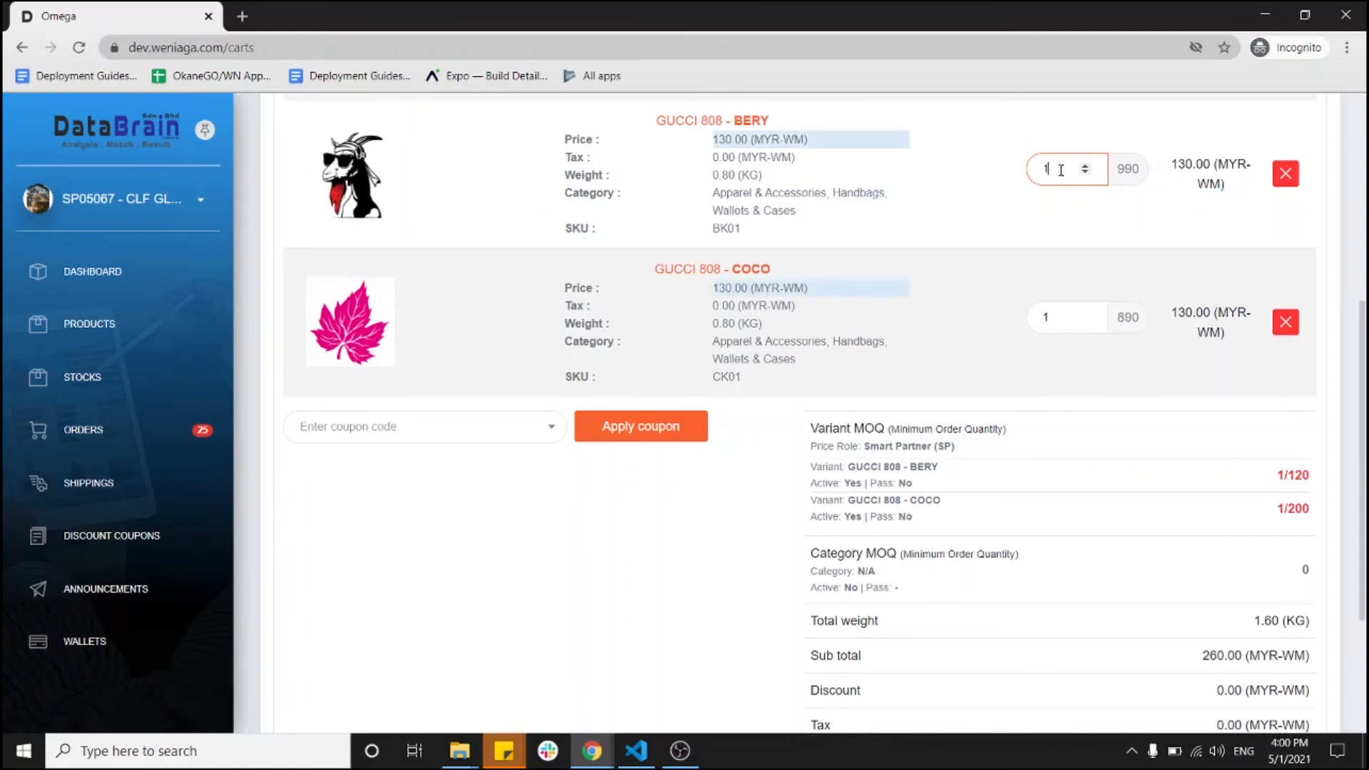
type("21")
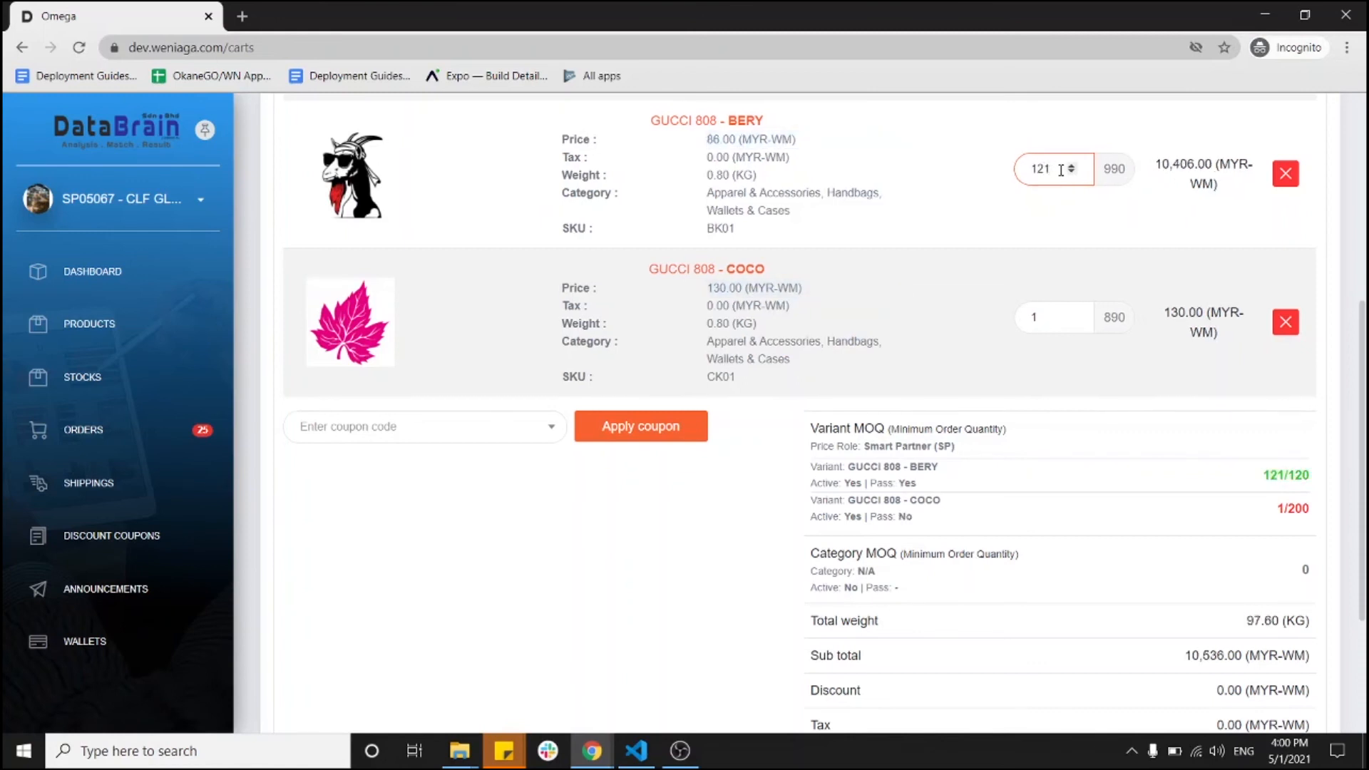
key("BackSpace")
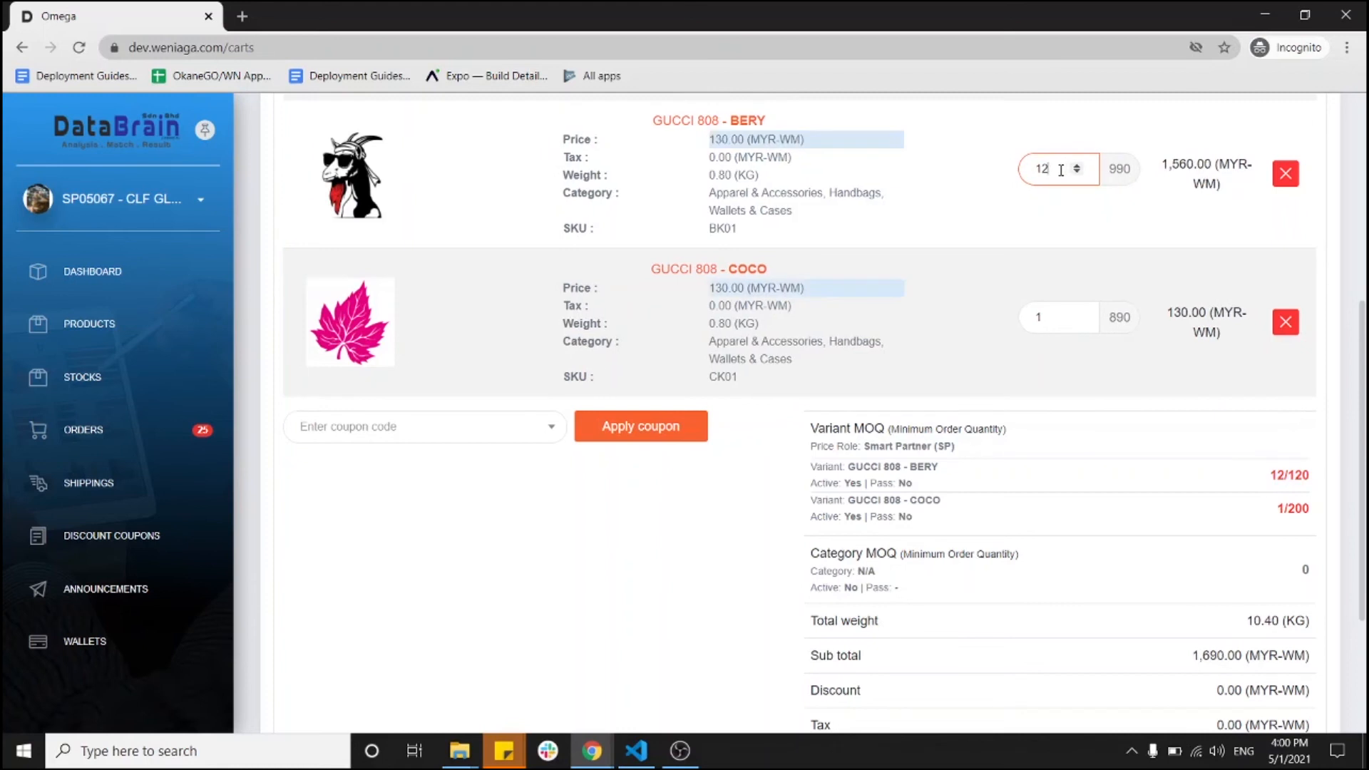
type("1")
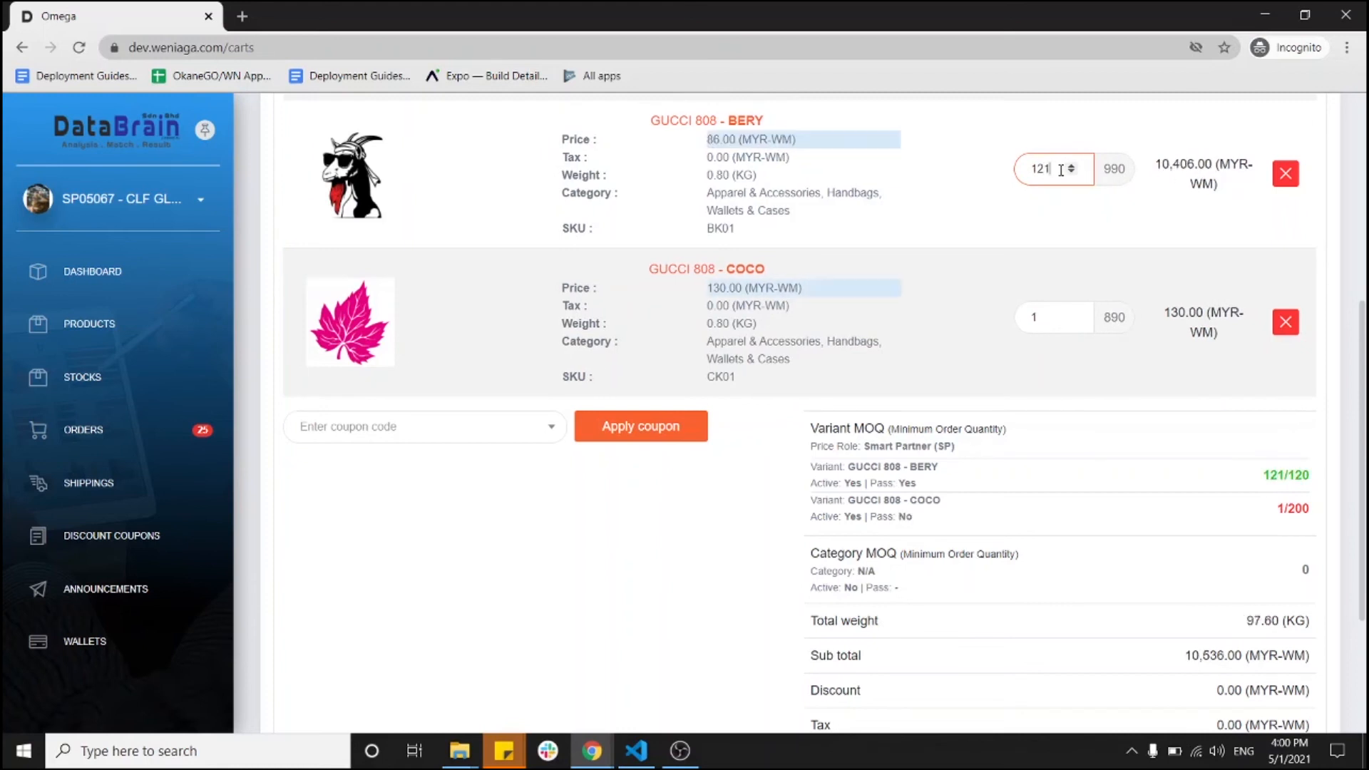
Step: Compare the BERY and COCO variants' unit prices and their MOQ pass status in the cart
left_click_drag(706, 139, 735, 140)
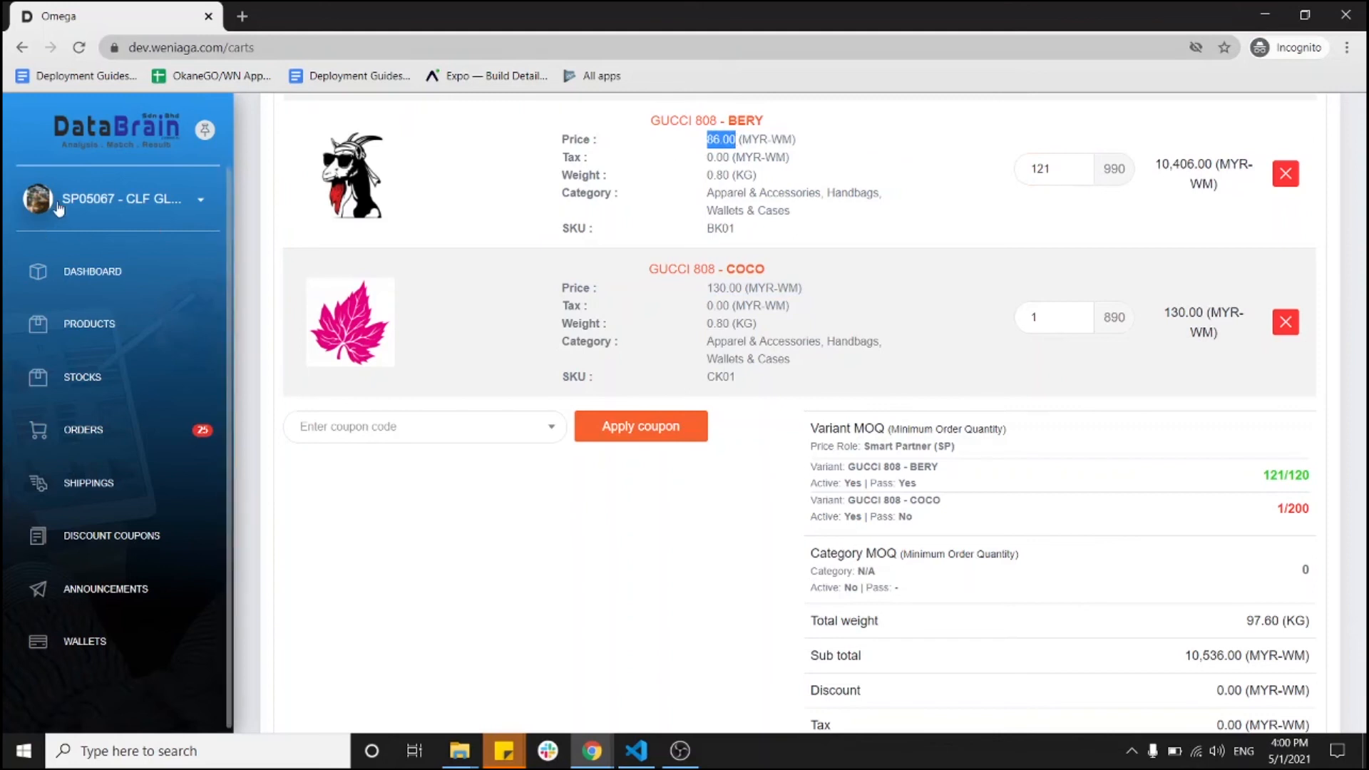
left_click(702, 153)
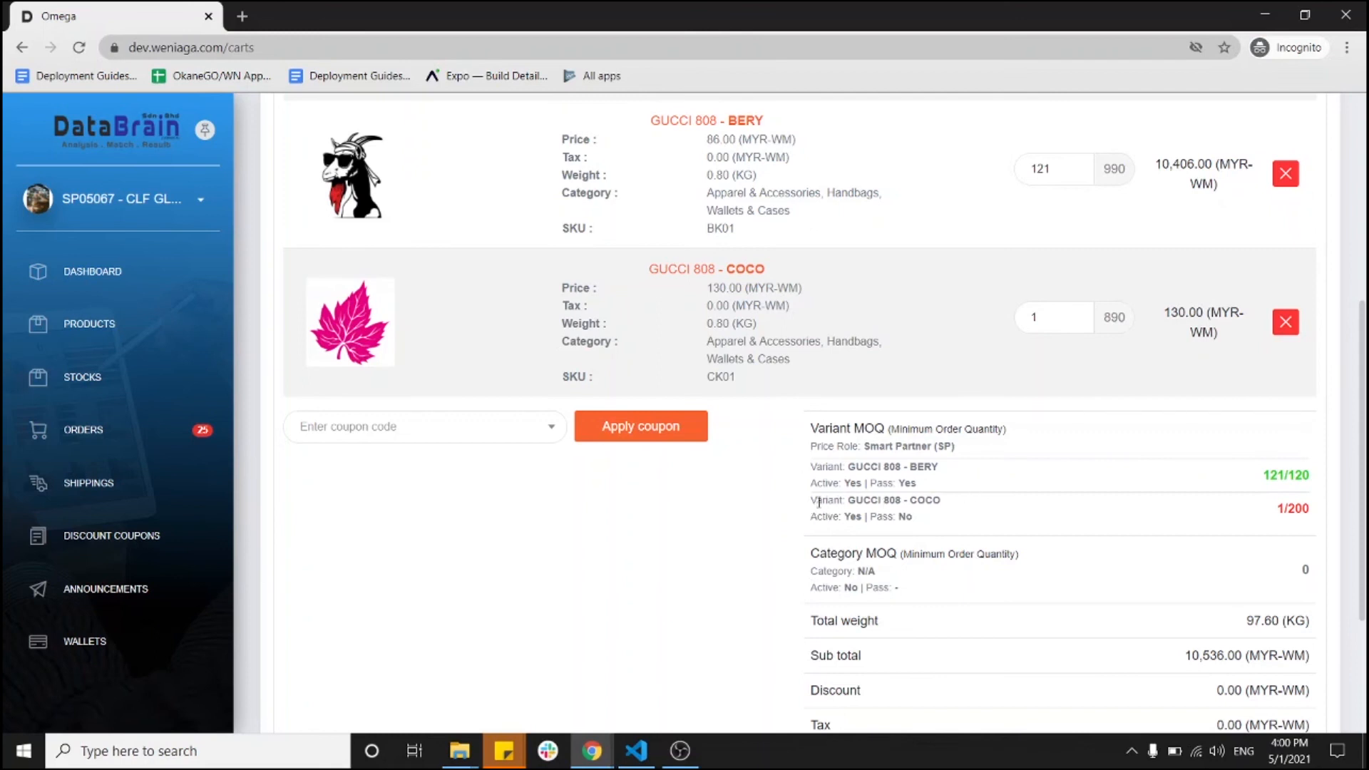
left_click_drag(811, 466, 953, 508)
left_click(960, 509)
left_click_drag(811, 465, 971, 508)
left_click(971, 508)
left_click_drag(1275, 508, 1296, 507)
left_click_drag(707, 288, 736, 288)
left_click(794, 290)
Step: Set the cart quantity of GUCCI 808 - COCO to 220
left_click(1052, 327)
key("BackSpace")
type("2")
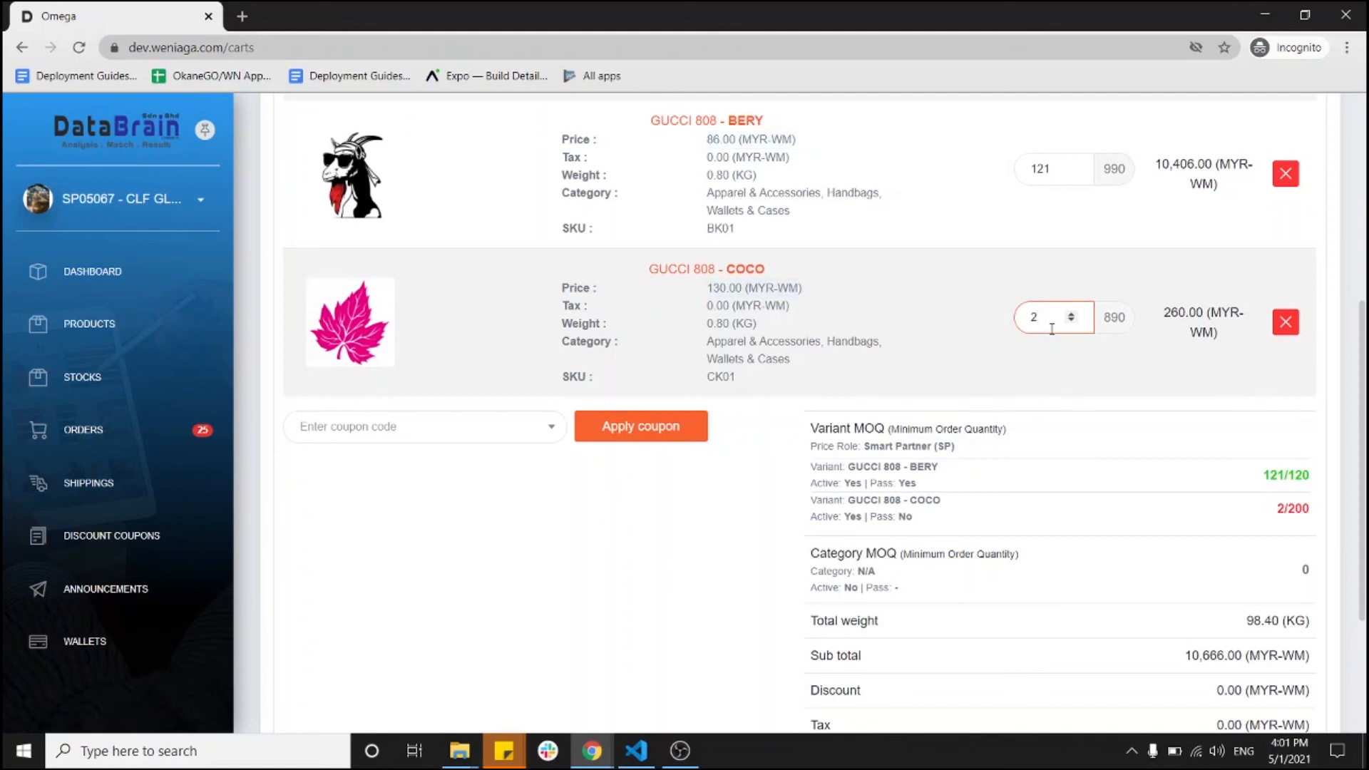
type("20")
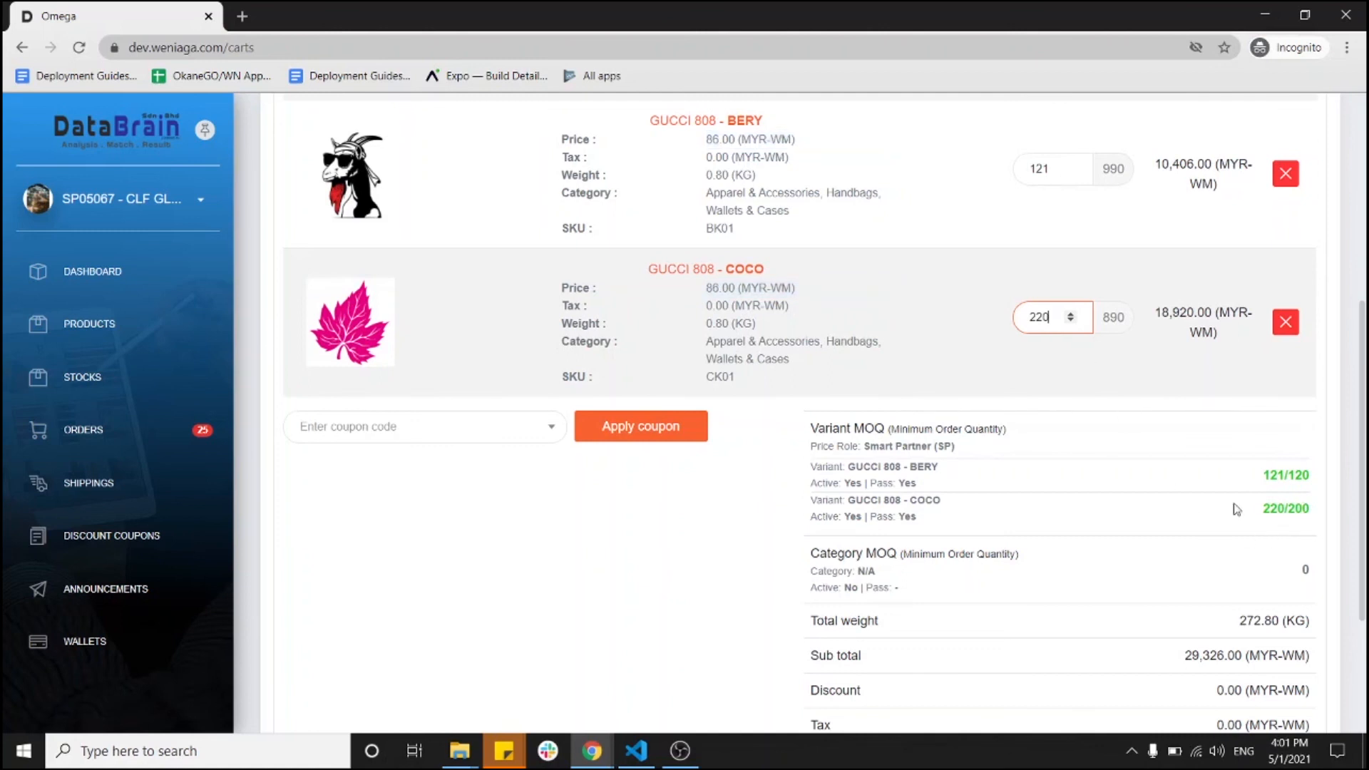
Step: Proceed to checkout with both variants and review the order's delivery details
scroll(1176, 524, "up", 1)
scroll(1112, 549, "down", 3)
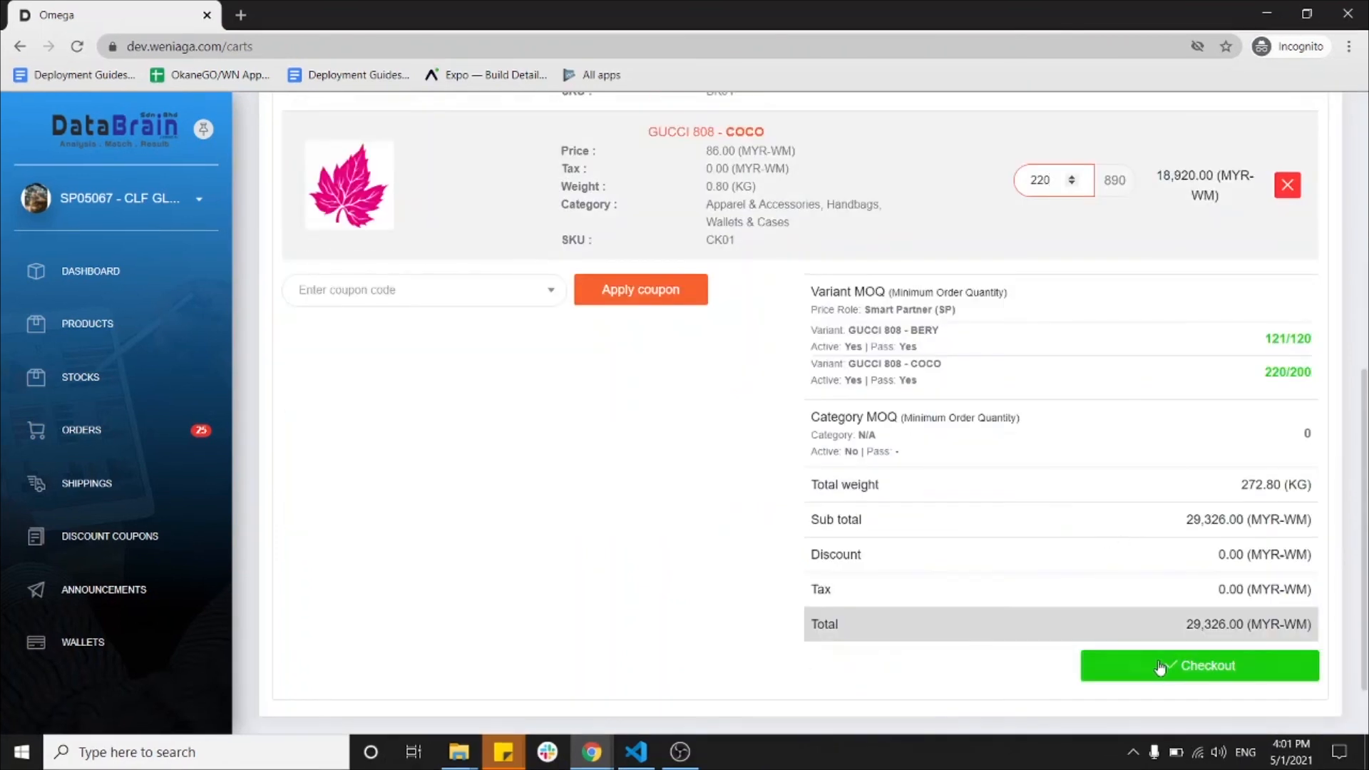
left_click(1162, 667)
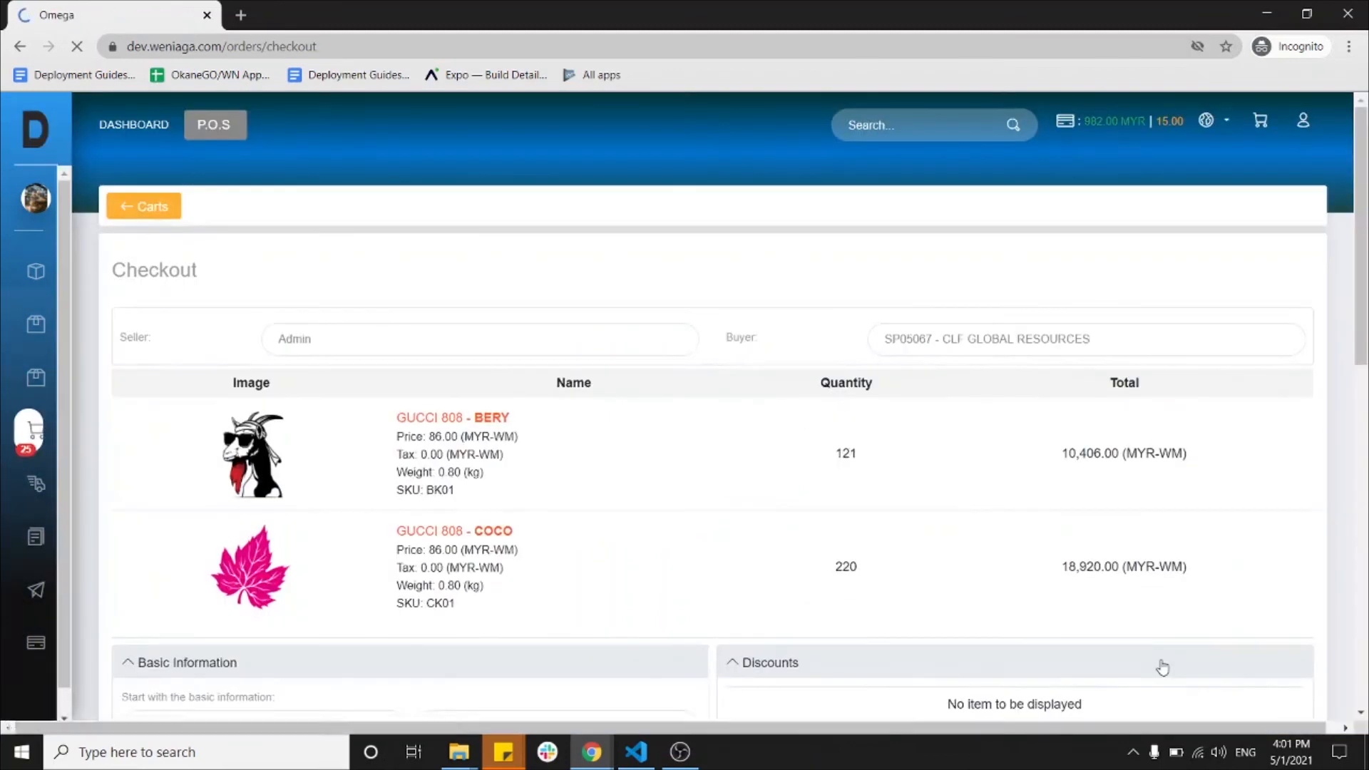
scroll(613, 467, "down", 1)
scroll(889, 367, "down", 4)
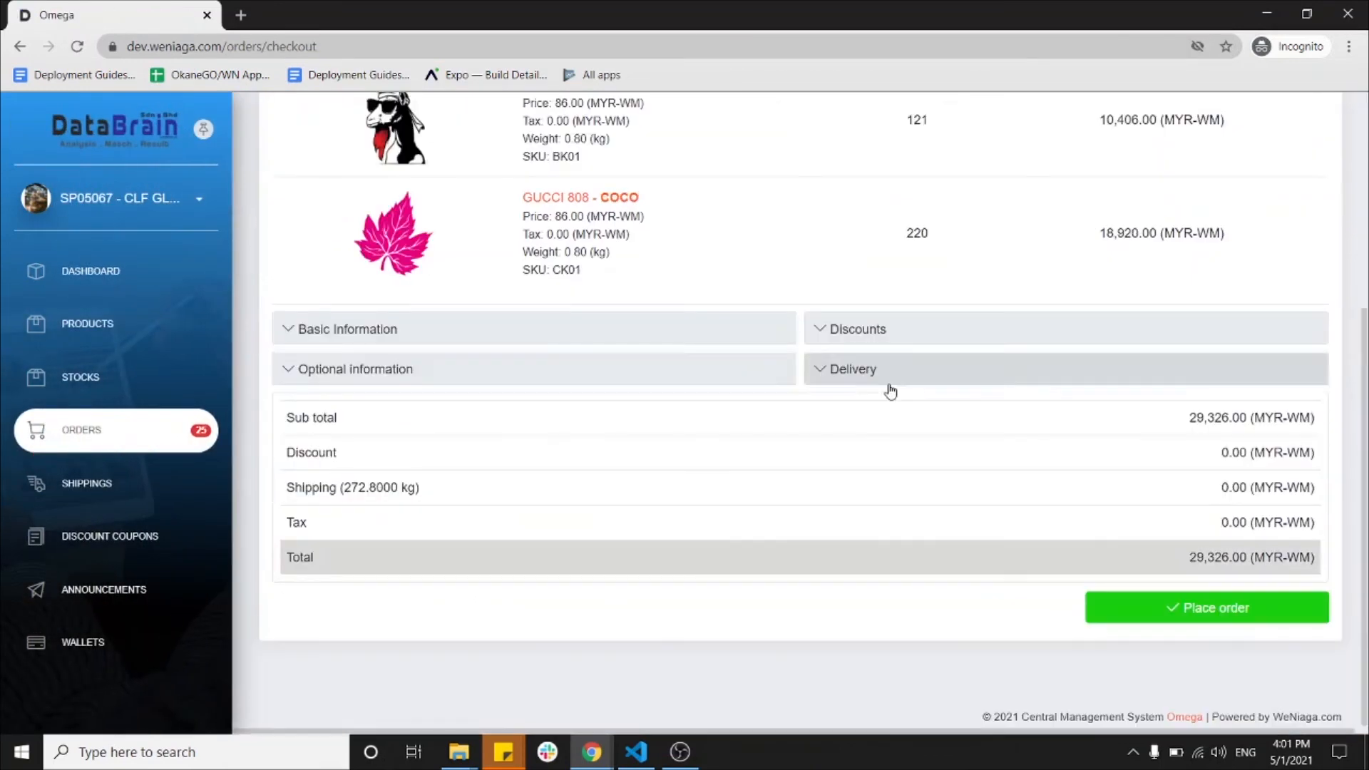
left_click(897, 367)
scroll(907, 349, "down", 2)
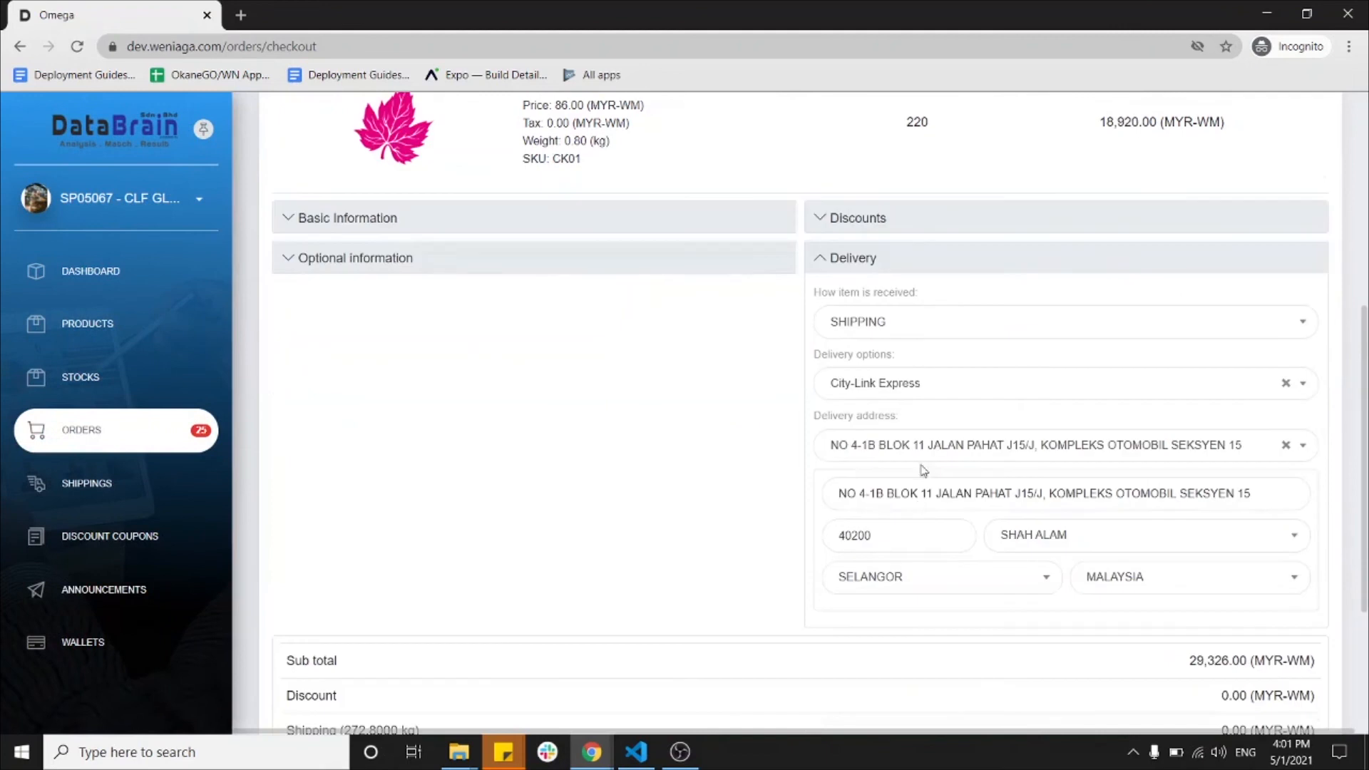
left_click(864, 265)
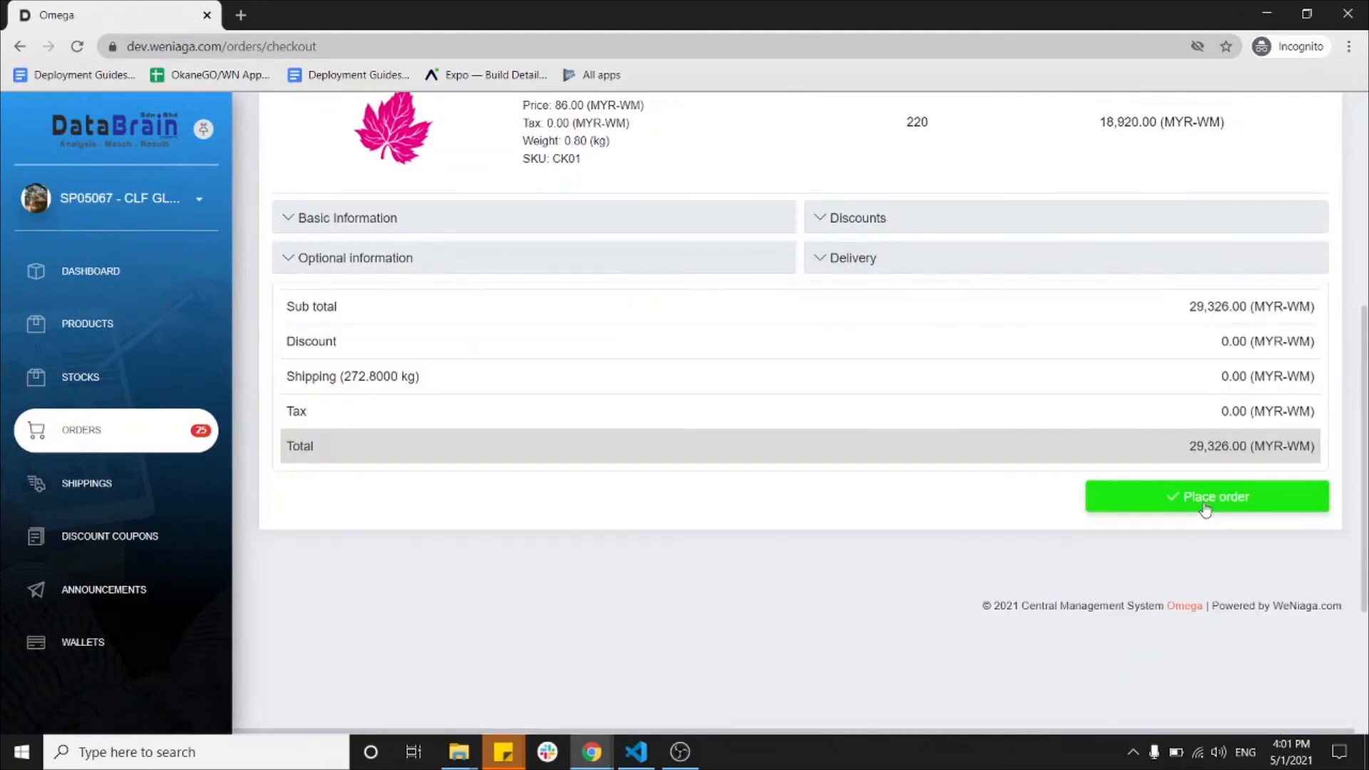